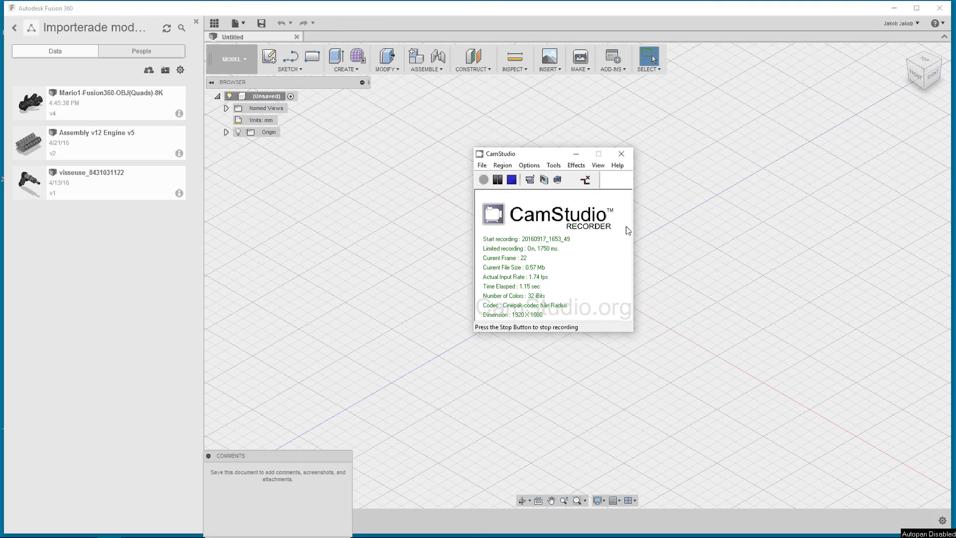
Switch to ReMake and examine the Mario model in mario1.rcm from the side, front and slightly below.
{"action": "left_click", "coordinate": [577, 154]}
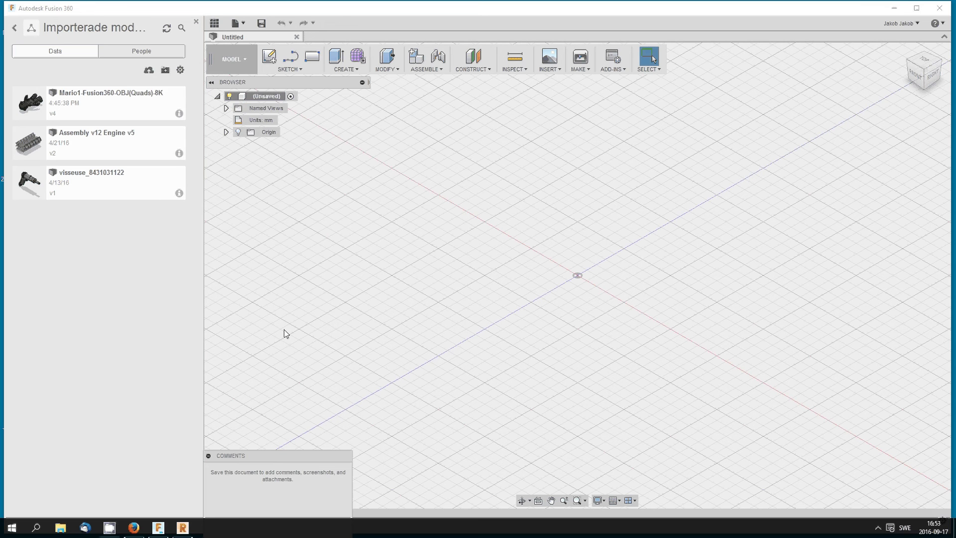
{"action": "left_click", "coordinate": [183, 531]}
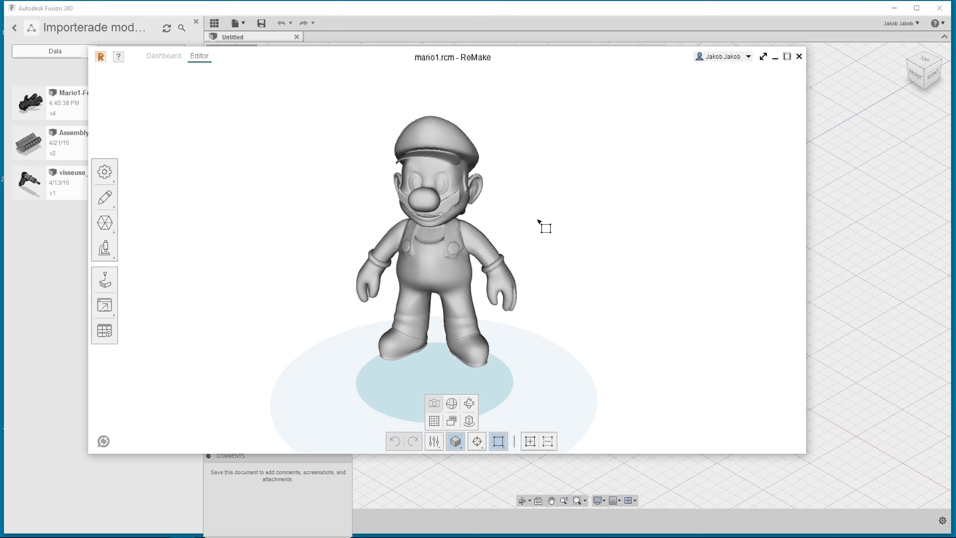
{"action": "right_click_drag", "start_coordinate": [542, 224], "coordinate": [371, 207]}
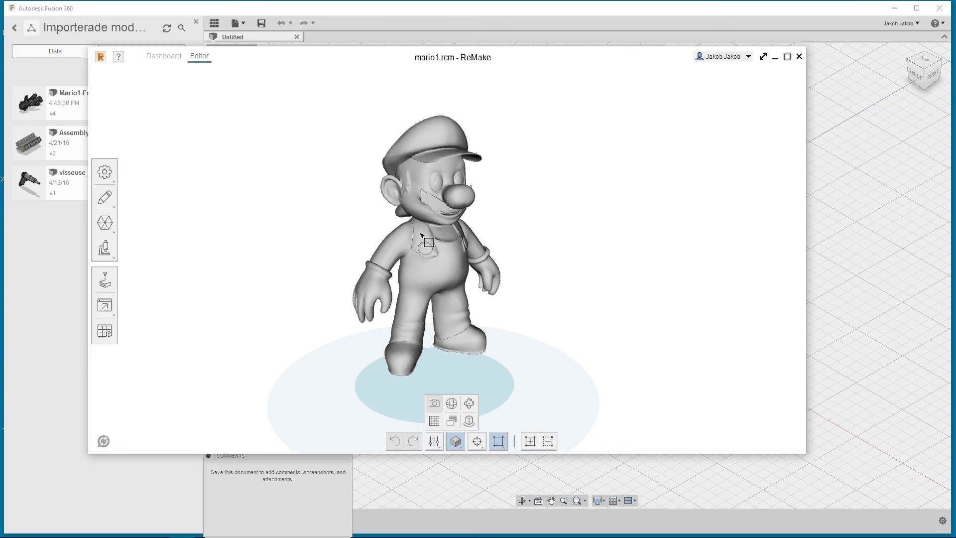
{"action": "left_click_drag", "start_coordinate": [487, 250], "coordinate": [440, 254]}
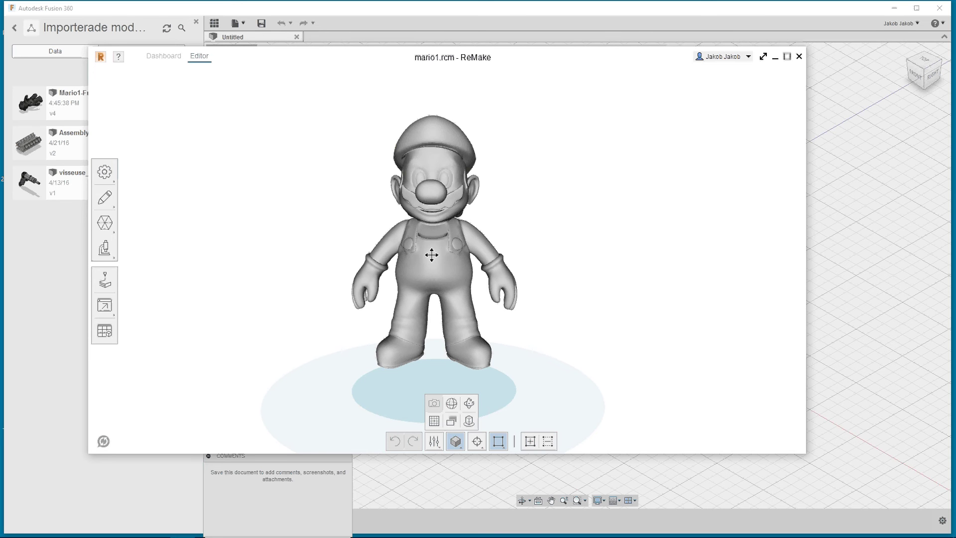
{"action": "left_click_drag", "start_coordinate": [440, 252], "coordinate": [323, 228]}
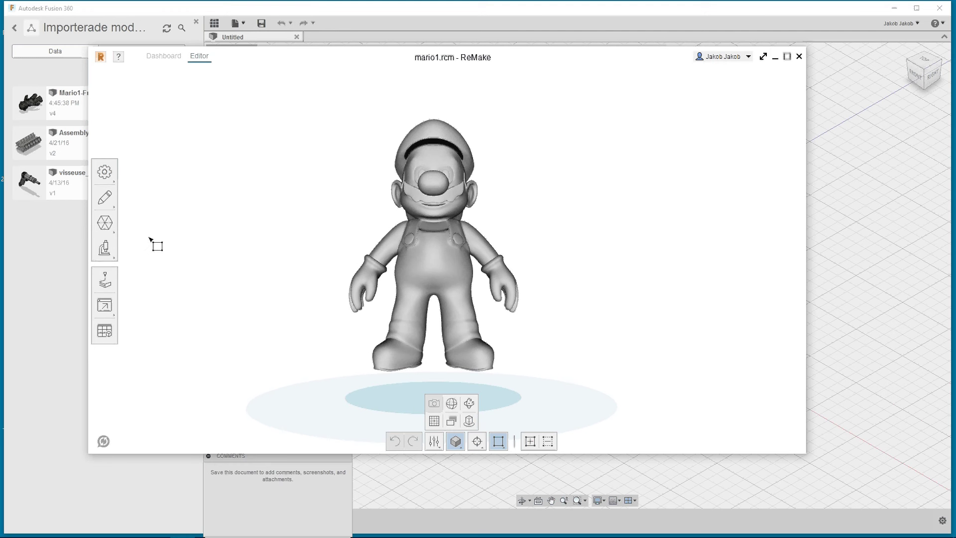
Set up a quick export of the Mario model optimized for Fusion 360 - OBJ(Quads).
{"action": "left_click", "coordinate": [106, 309]}
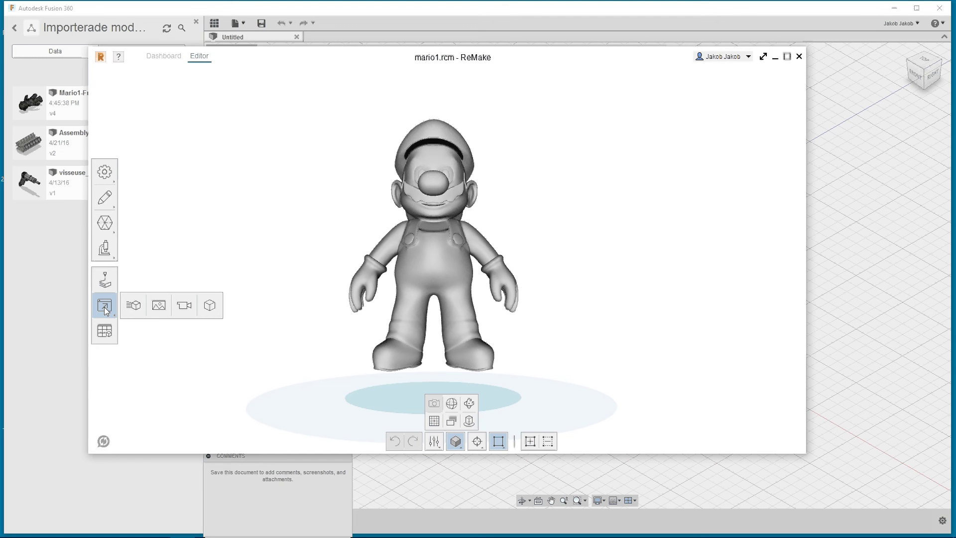
{"action": "left_click", "coordinate": [133, 305]}
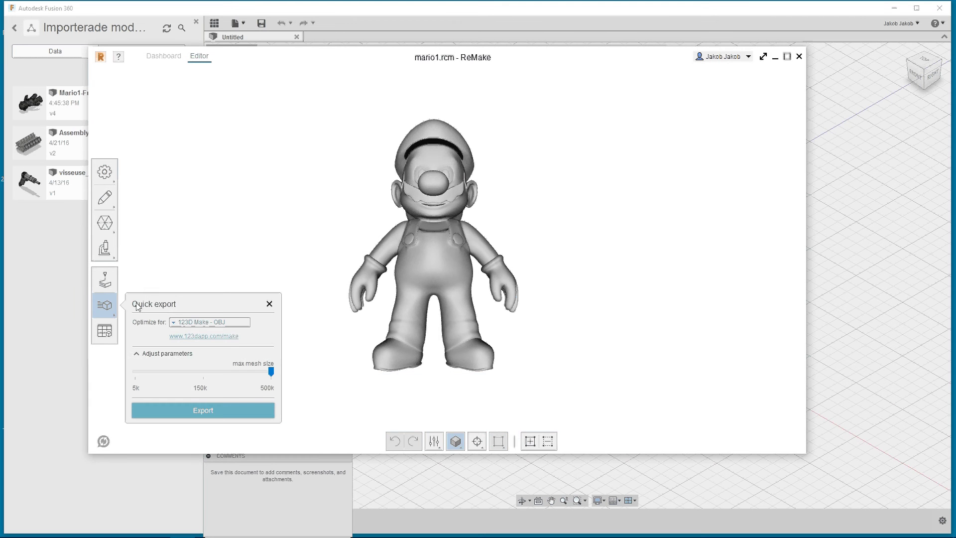
{"action": "left_click", "coordinate": [232, 324]}
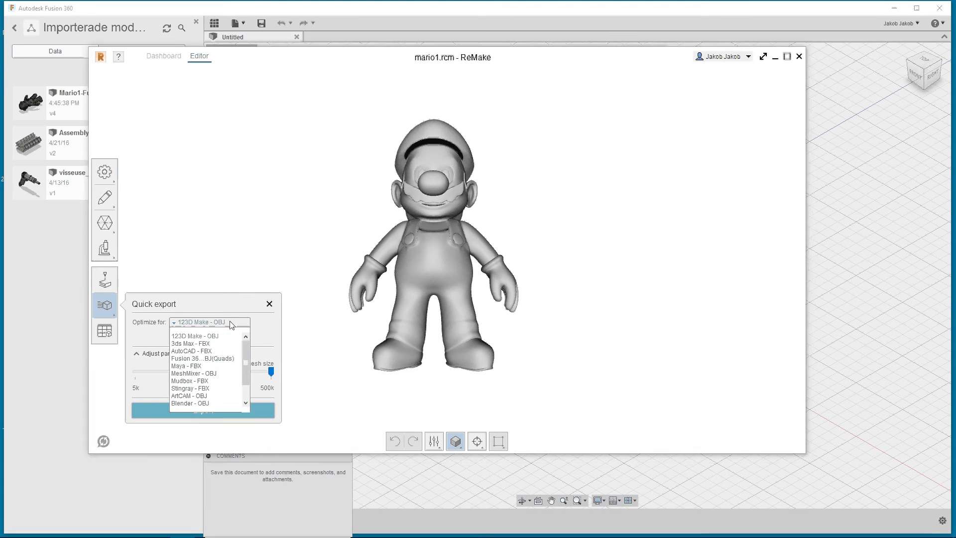
{"action": "left_click", "coordinate": [230, 358]}
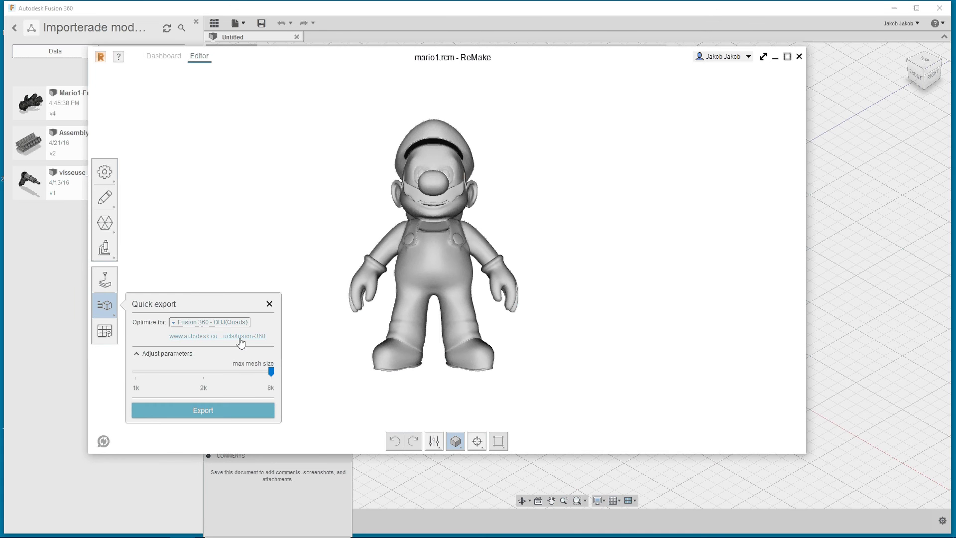
Export the model at the 8k maximum mesh size, overwriting Mario1-Fusion360-OBJ(Quads)-8K.obj in the super-mario-2.snapshot.3 folder.
{"action": "mouse_move", "coordinate": [222, 369]}
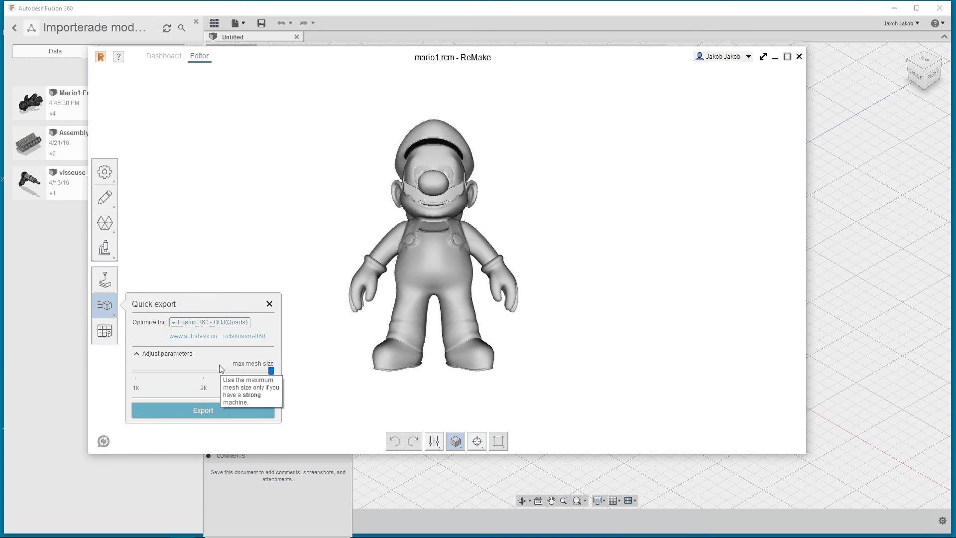
{"action": "left_click", "coordinate": [193, 411]}
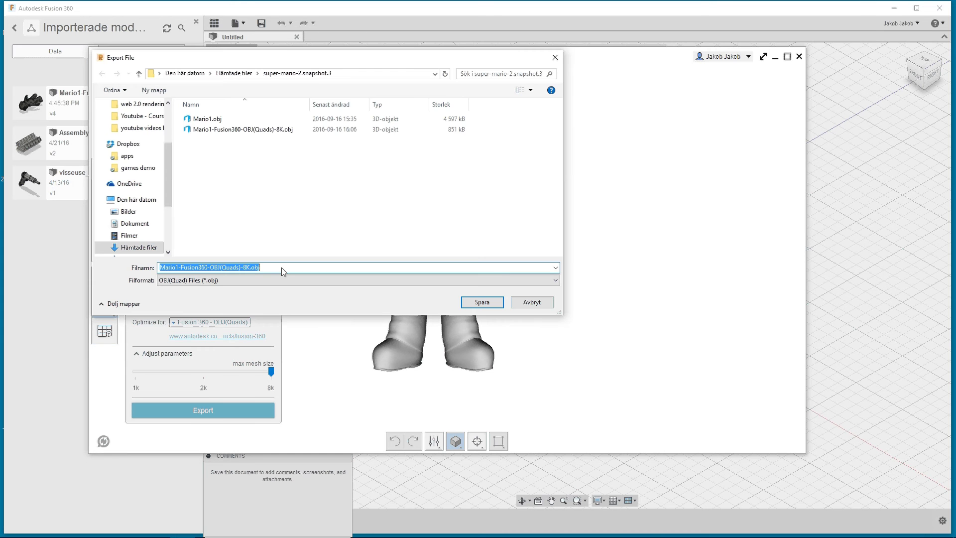
{"action": "left_click", "coordinate": [231, 131]}
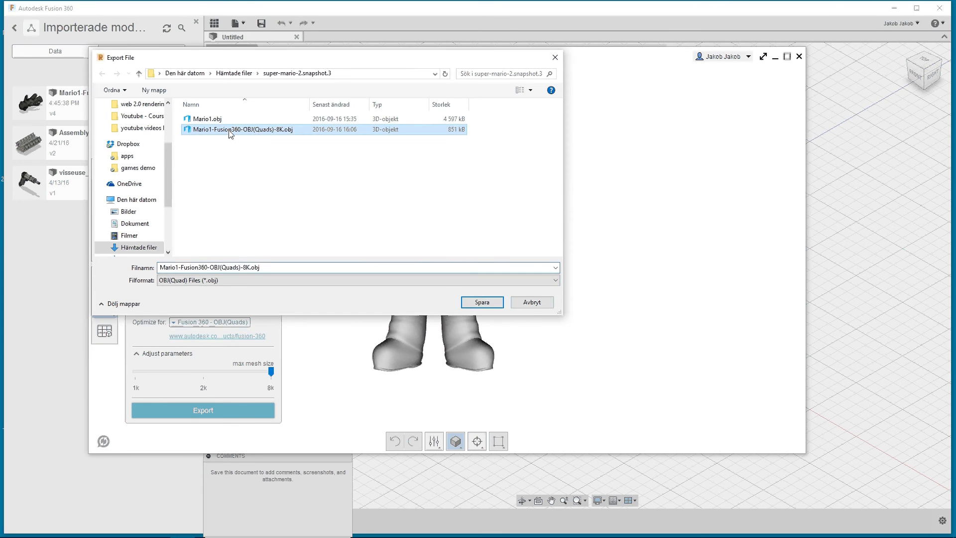
{"action": "left_click", "coordinate": [481, 301]}
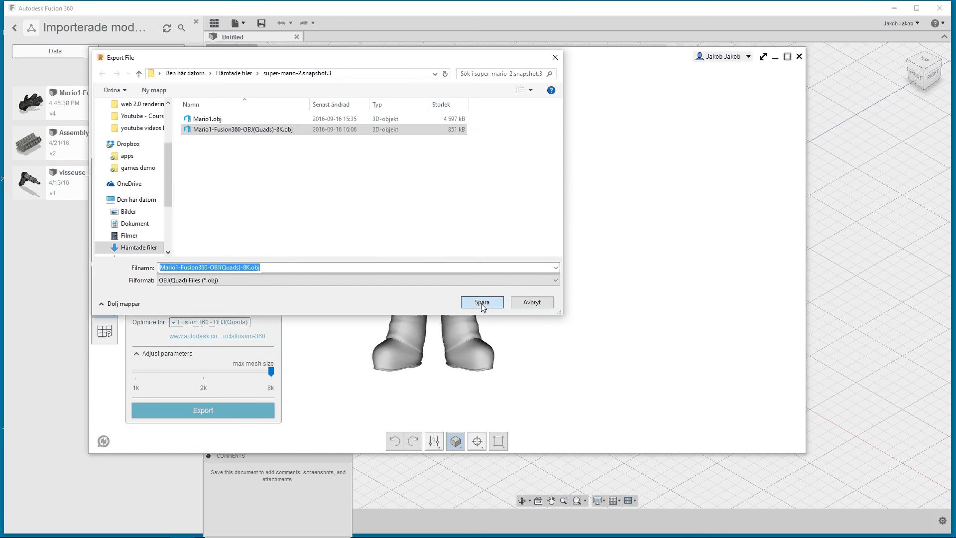
{"action": "left_click", "coordinate": [514, 275]}
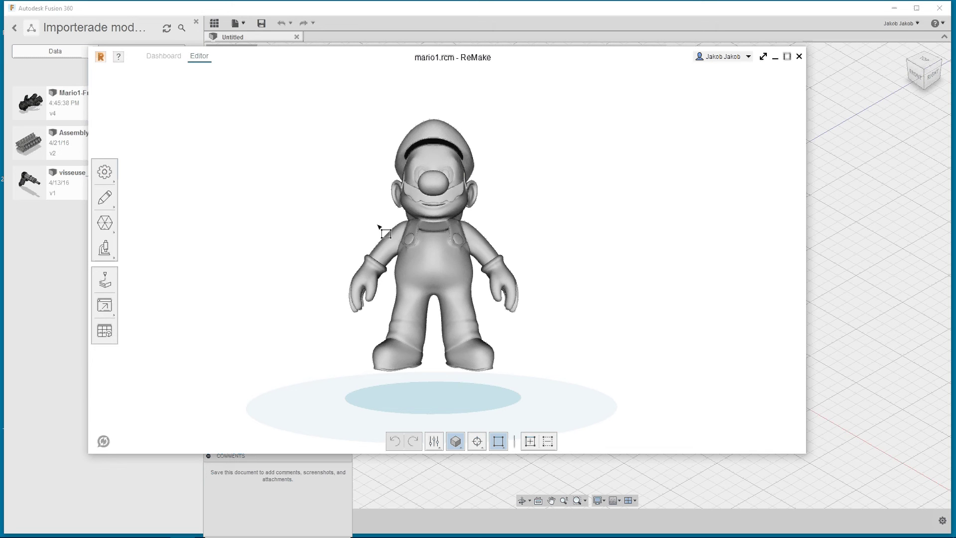
{"action": "middle_click_drag", "start_coordinate": [401, 234], "coordinate": [299, 239]}
{"action": "middle_click_drag", "start_coordinate": [491, 220], "coordinate": [503, 237]}
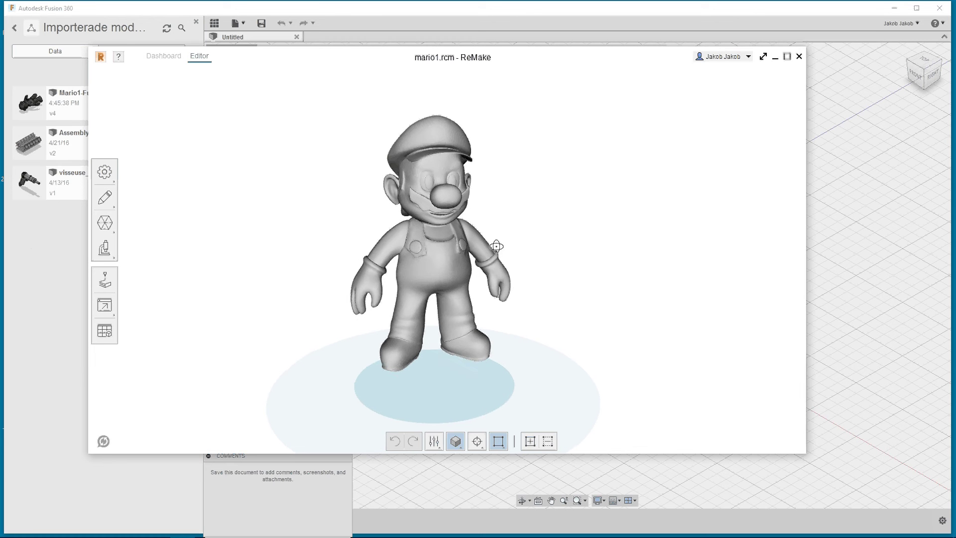
{"action": "middle_click_drag", "start_coordinate": [368, 239], "coordinate": [536, 246]}
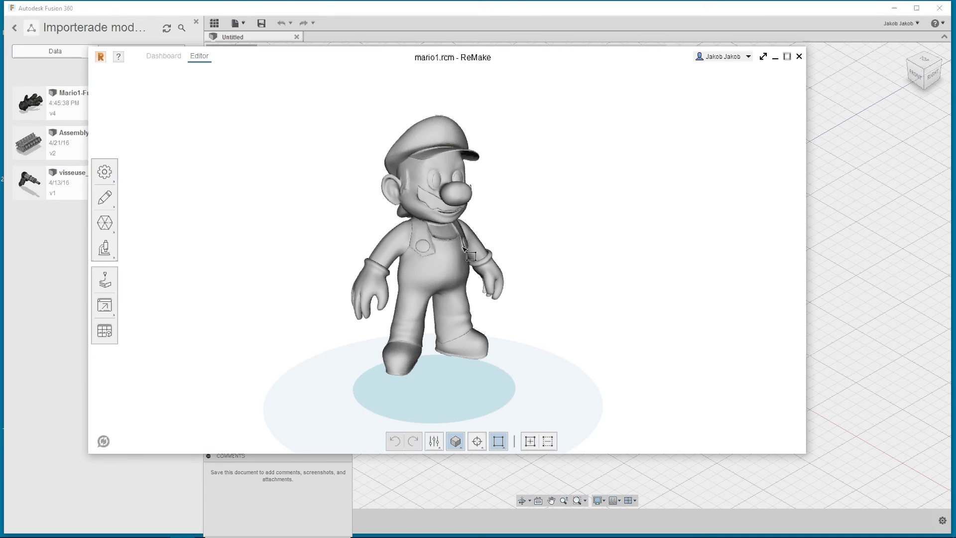
Switch to Fusion 360 and upload Mario1-Fusion360-OBJ(Quads)-8K.obj to the Importerade modeller test project.
{"action": "left_click", "coordinate": [63, 275]}
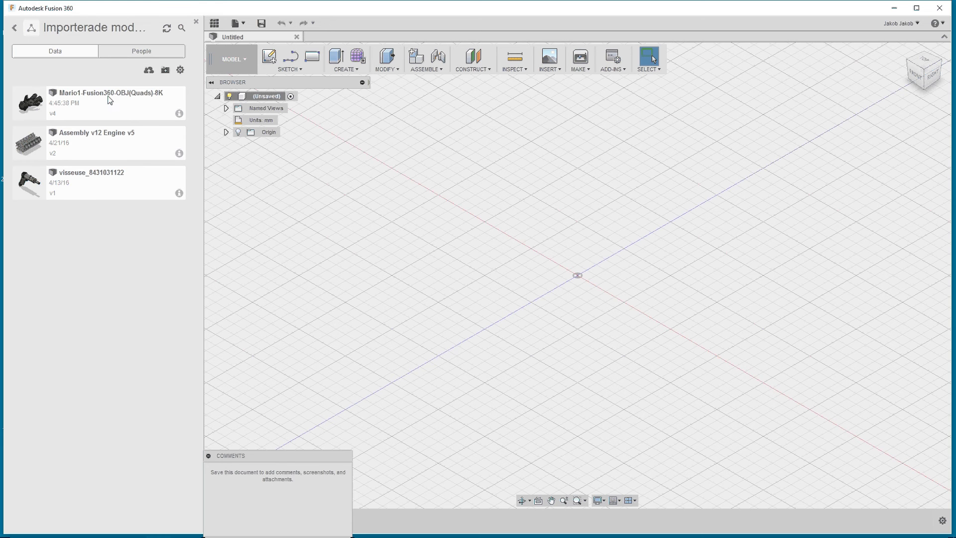
{"action": "left_click", "coordinate": [148, 70]}
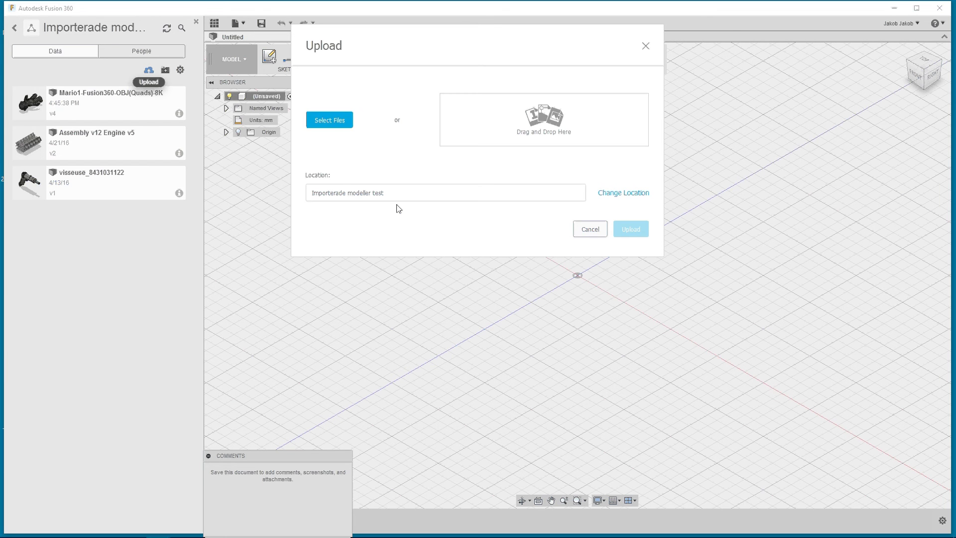
{"action": "left_click", "coordinate": [335, 121]}
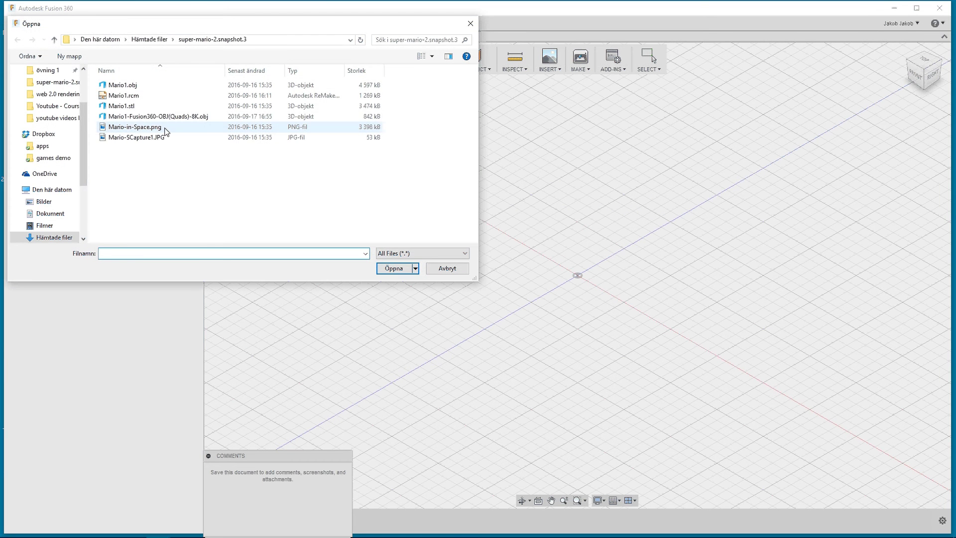
{"action": "left_click", "coordinate": [157, 117]}
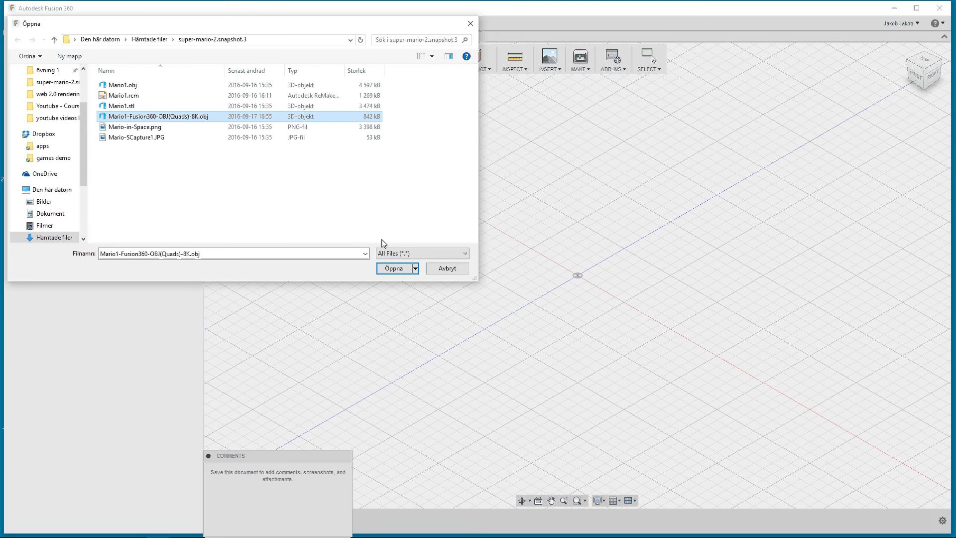
{"action": "left_click", "coordinate": [393, 270]}
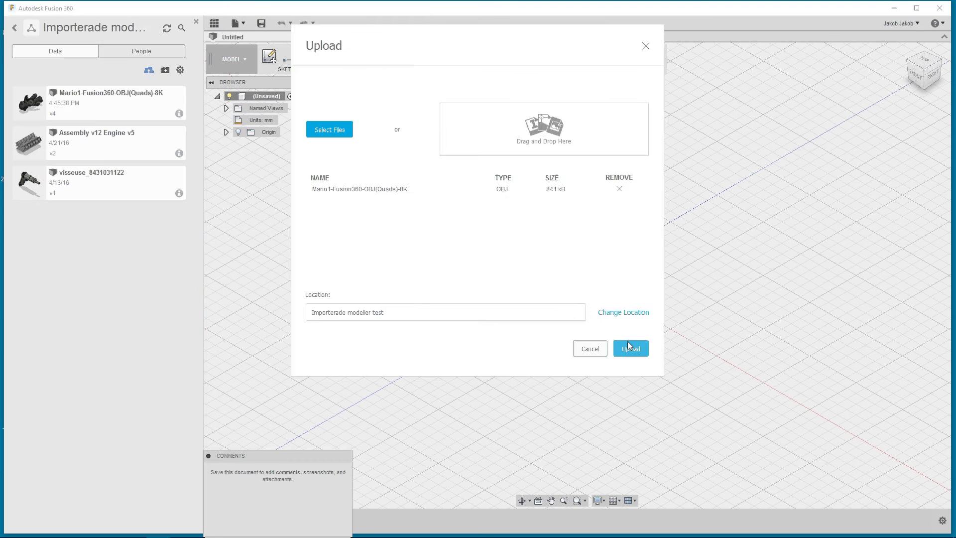
{"action": "left_click", "coordinate": [629, 346]}
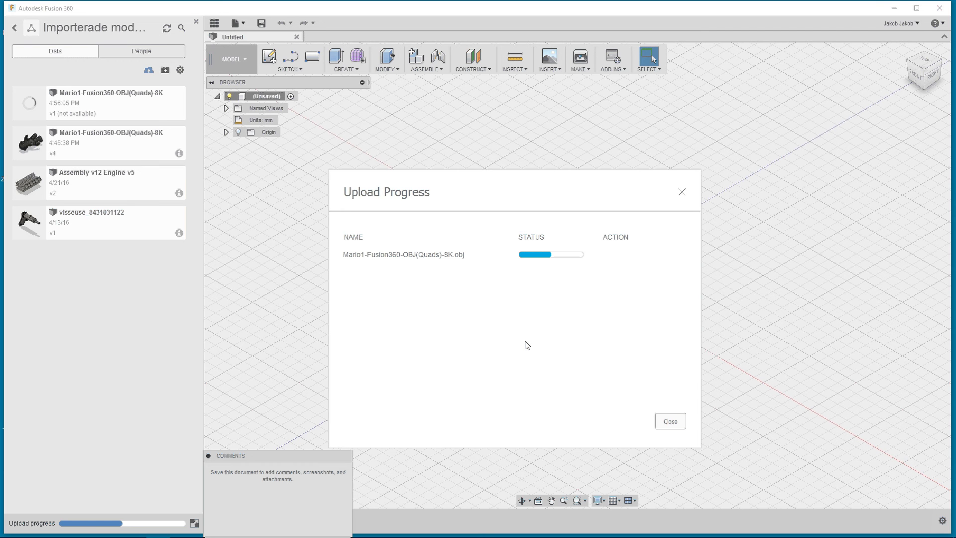
Open the previously uploaded v4 of Mario1-Fusion360-OBJ(Quads)-8K and dismiss the upload progress dialog.
{"action": "left_click", "coordinate": [136, 146]}
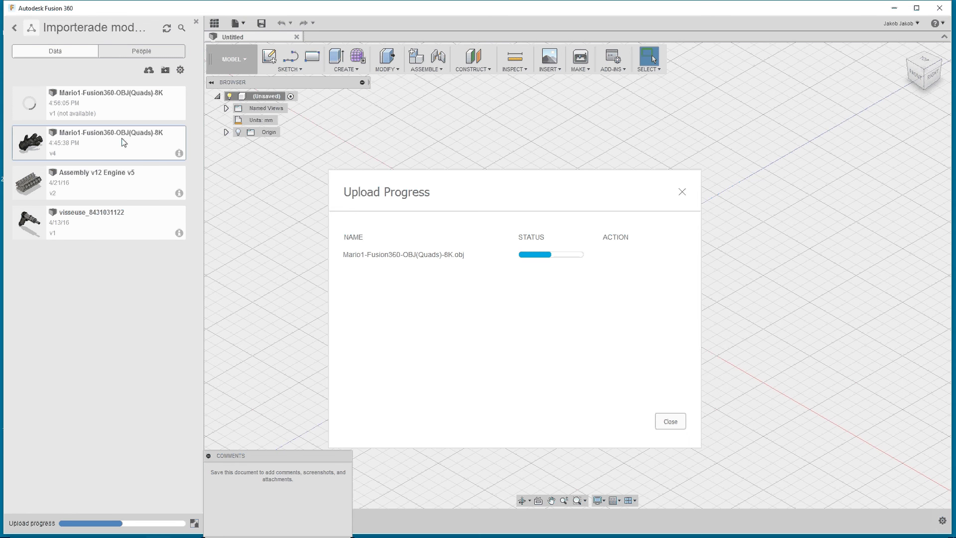
{"action": "double_click", "coordinate": [142, 157]}
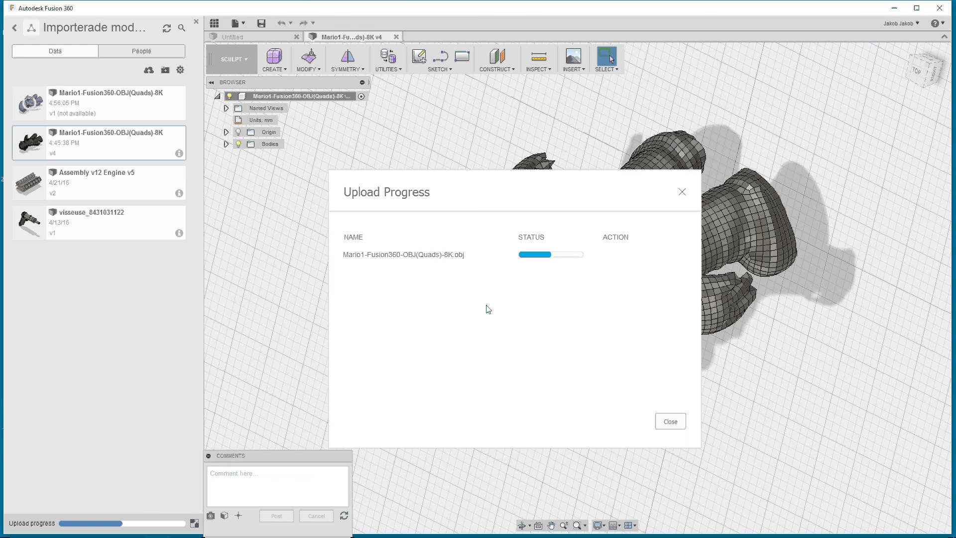
{"action": "left_click", "coordinate": [671, 422]}
Expand the design's origin and bodies groups and select the imported Mario body.
{"action": "middle_click_drag", "start_coordinate": [570, 396], "coordinate": [641, 352], "text": "shift"}
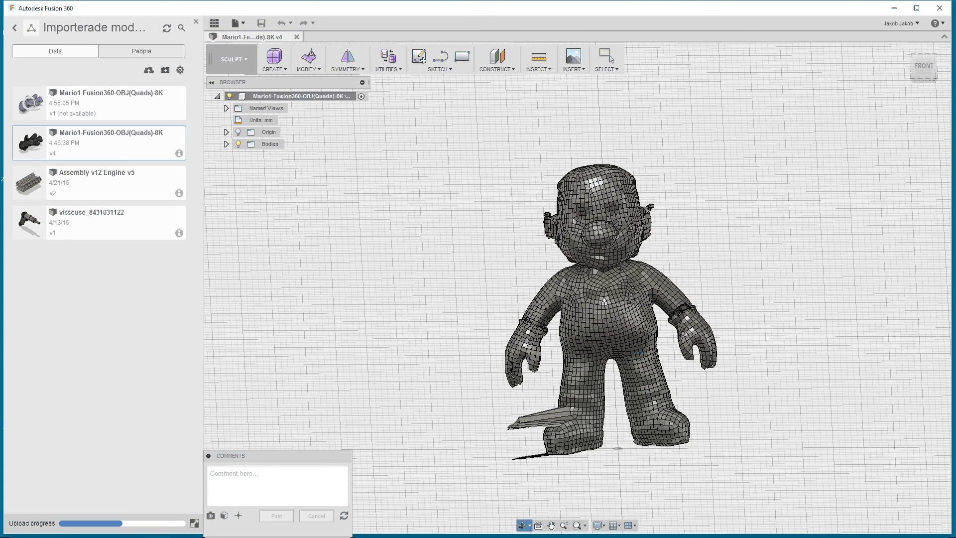
{"action": "left_click", "coordinate": [612, 59]}
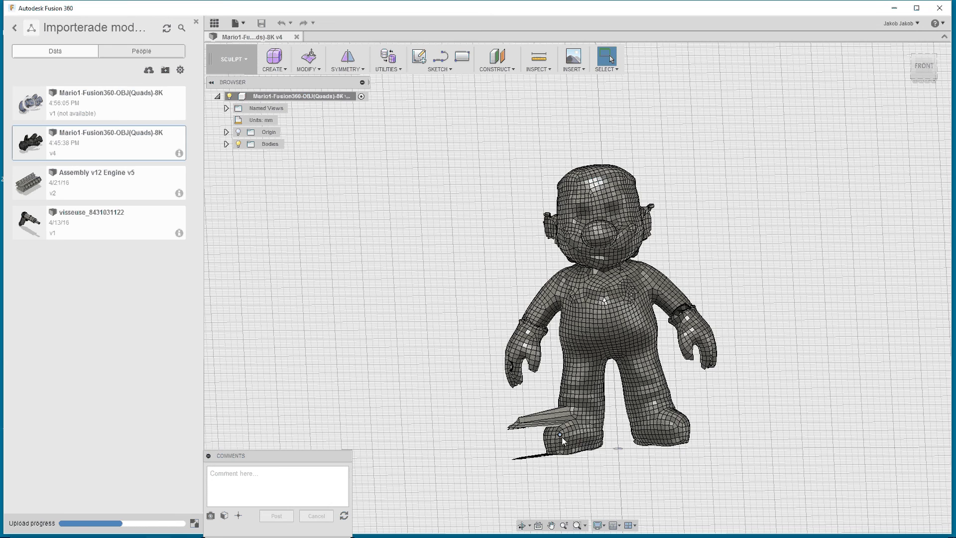
{"action": "middle_click_drag", "start_coordinate": [571, 429], "coordinate": [564, 425], "text": "shift"}
{"action": "middle_click_drag", "start_coordinate": [622, 349], "coordinate": [553, 413], "text": "shift"}
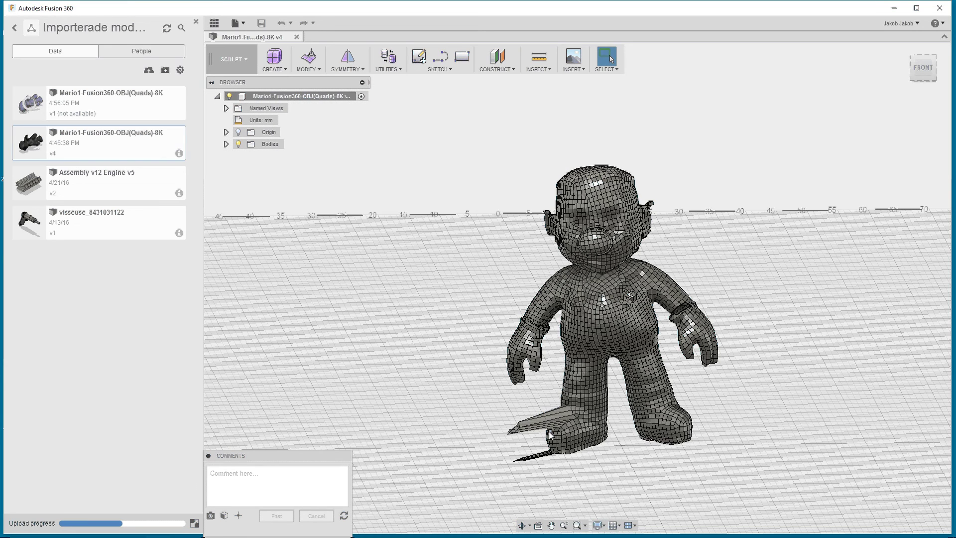
{"action": "middle_click_drag", "start_coordinate": [552, 412], "coordinate": [646, 305], "text": "shift"}
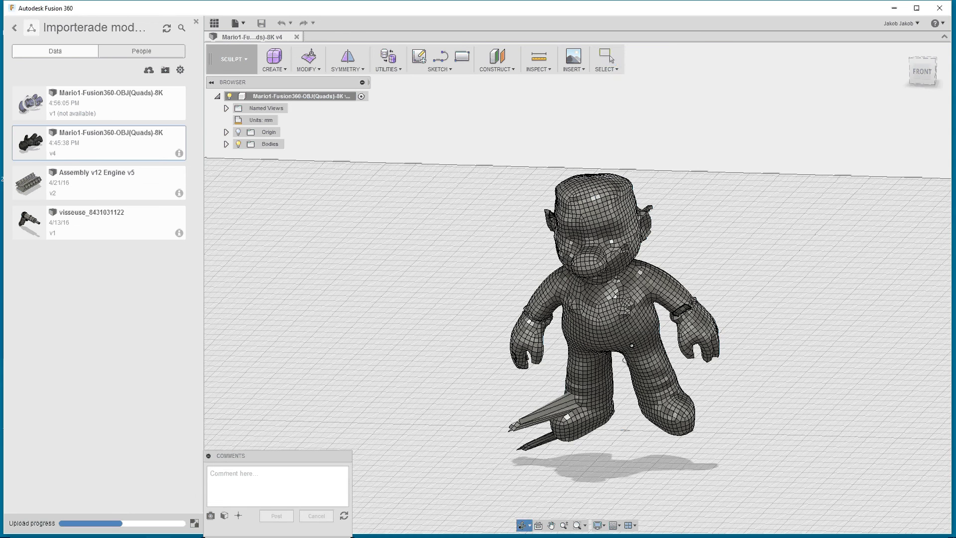
{"action": "left_click", "coordinate": [226, 132]}
{"action": "left_click", "coordinate": [226, 227]}
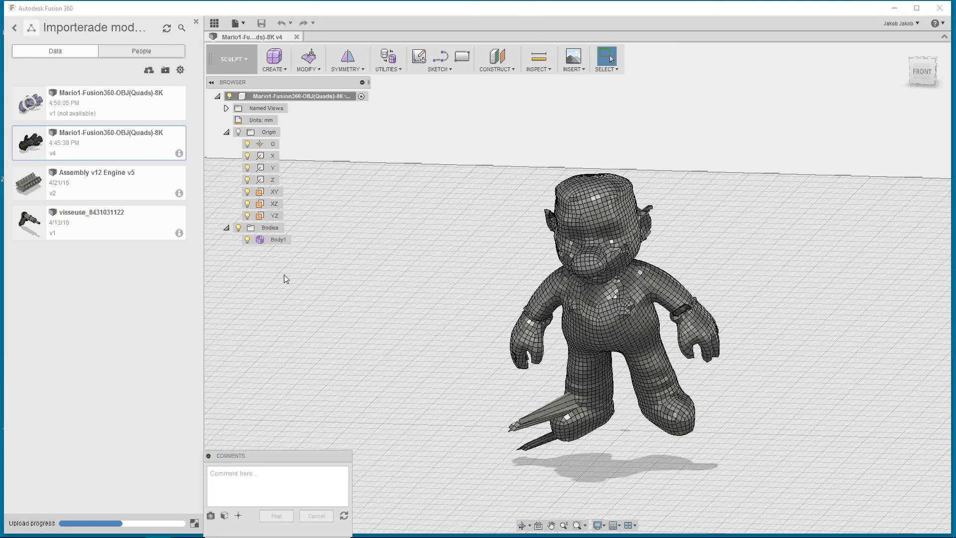
{"action": "left_click", "coordinate": [278, 240]}
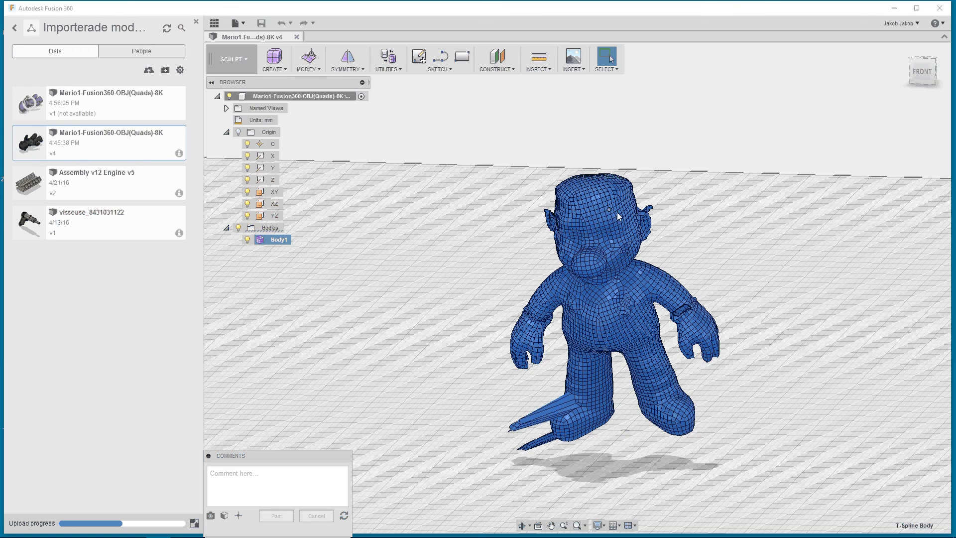
Examine the selected T-Spline body from behind, including the ears, hands and feet.
{"action": "middle_click_drag", "start_coordinate": [643, 189], "coordinate": [476, 371], "text": "shift"}
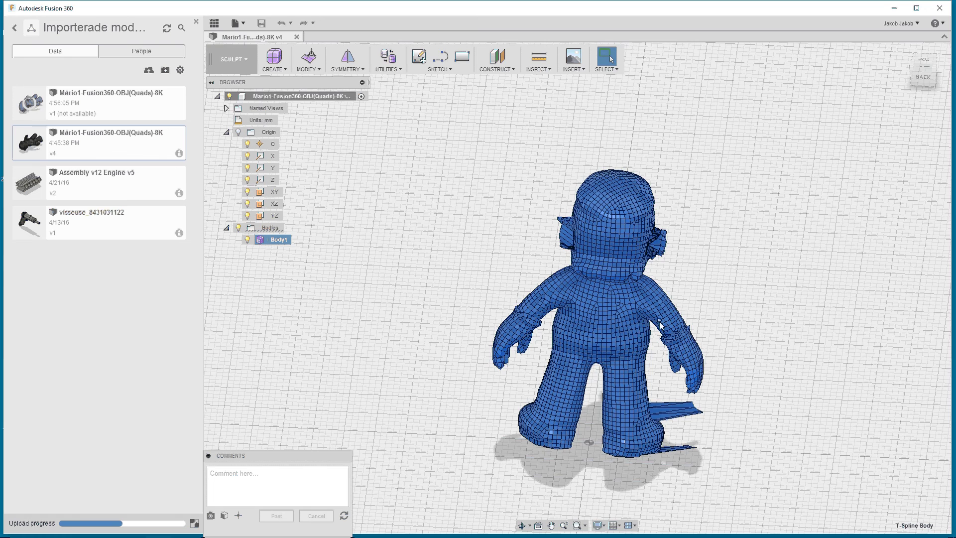
{"action": "mouse_move", "coordinate": [660, 325]}
{"action": "middle_mouse_down", "text": "shift"}
{"action": "mouse_move", "coordinate": [607, 359]}
{"action": "mouse_move", "coordinate": [629, 319]}
{"action": "mouse_move", "coordinate": [670, 299]}
{"action": "mouse_move", "coordinate": [654, 321]}
{"action": "middle_mouse_up", "text": "shift"}
{"action": "scroll", "coordinate": [654, 321], "scroll_direction": "up", "scroll_amount": 2}
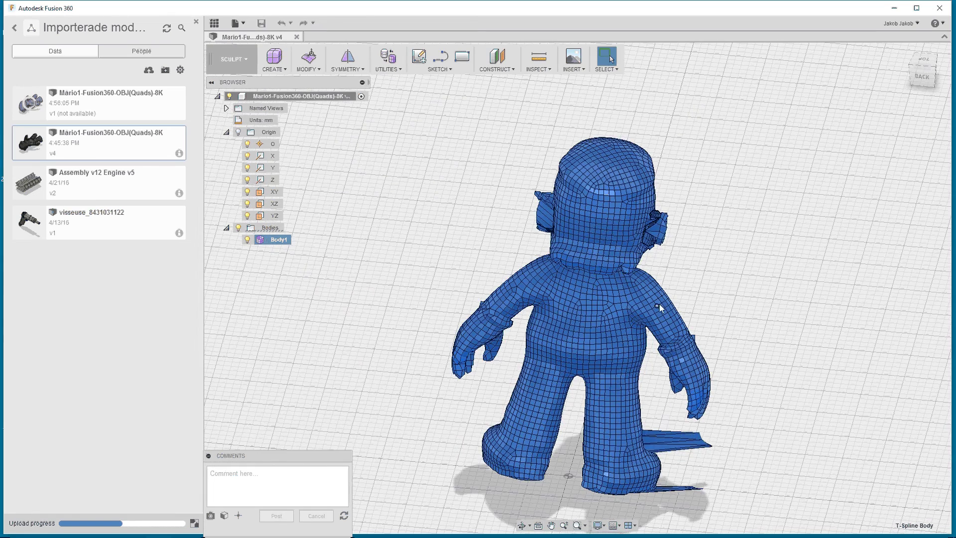
{"action": "middle_click_drag", "start_coordinate": [626, 273], "coordinate": [633, 277], "text": "shift"}
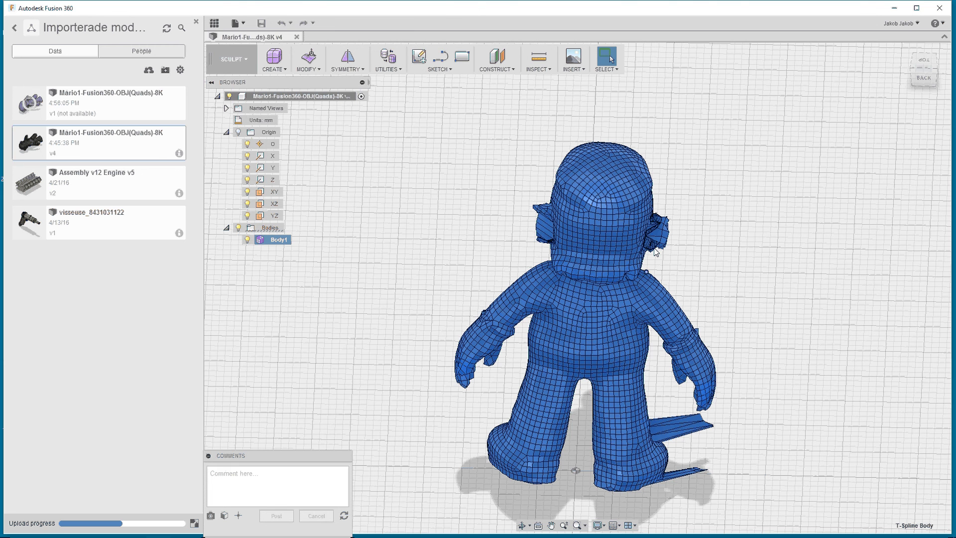
{"action": "scroll", "coordinate": [657, 241], "scroll_direction": "up", "scroll_amount": 3}
{"action": "scroll", "coordinate": [652, 254], "scroll_direction": "down", "scroll_amount": 3}
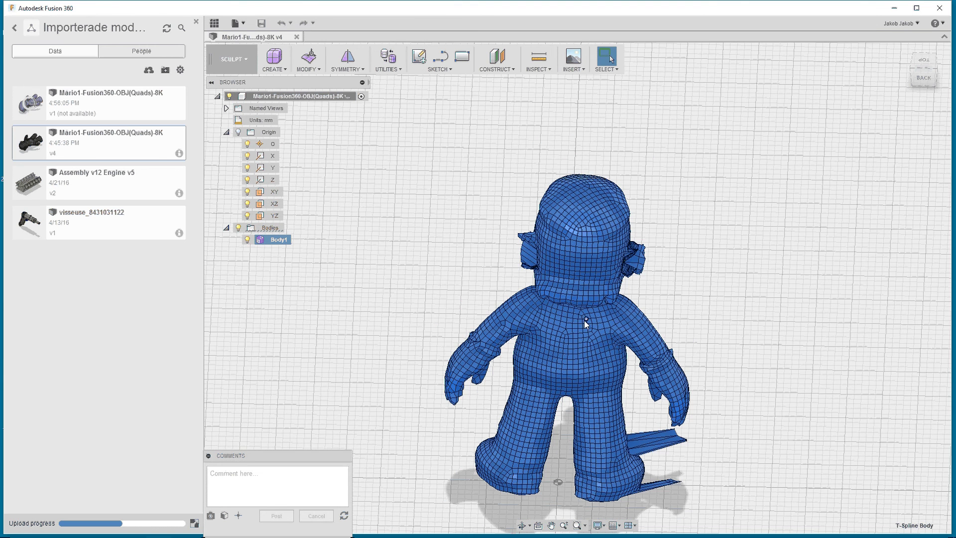
{"action": "middle_click_drag", "start_coordinate": [612, 316], "coordinate": [582, 308], "text": "shift"}
Inspect the error and geometry labels on the Mario T-Spline body with Repair Body, and leave without repairing it.
{"action": "left_click", "coordinate": [388, 69]}
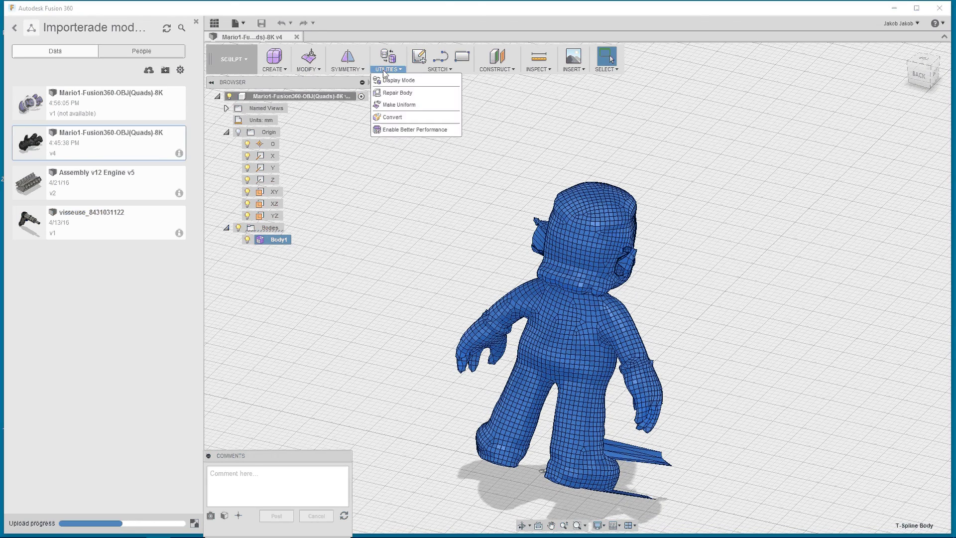
{"action": "left_click", "coordinate": [404, 92]}
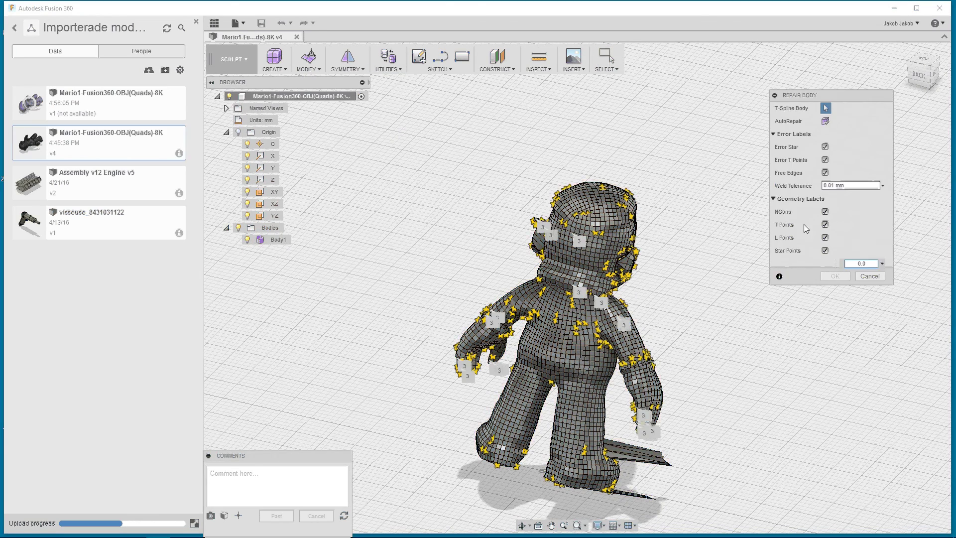
{"action": "middle_click_drag", "start_coordinate": [806, 228], "coordinate": [687, 279], "text": "shift"}
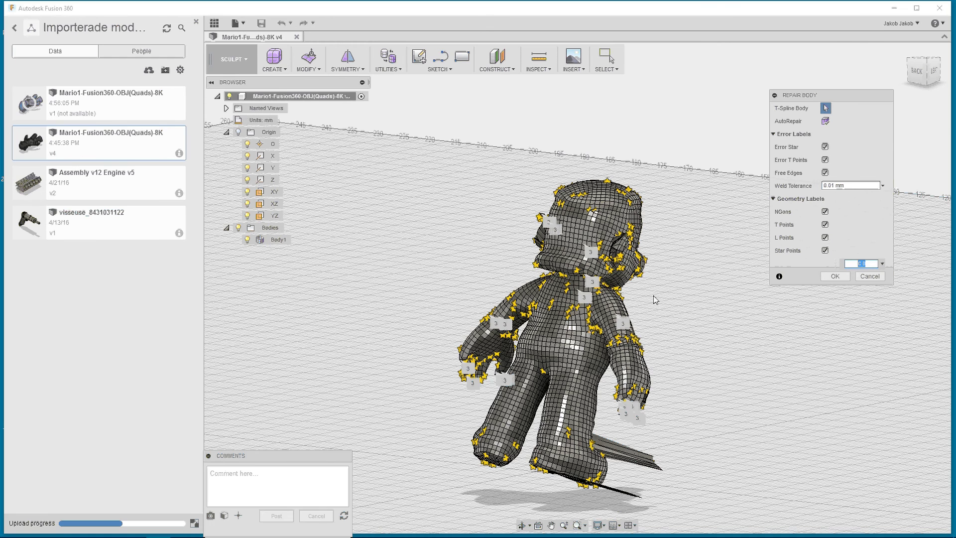
{"action": "middle_click_drag", "start_coordinate": [589, 317], "coordinate": [554, 331], "text": "shift"}
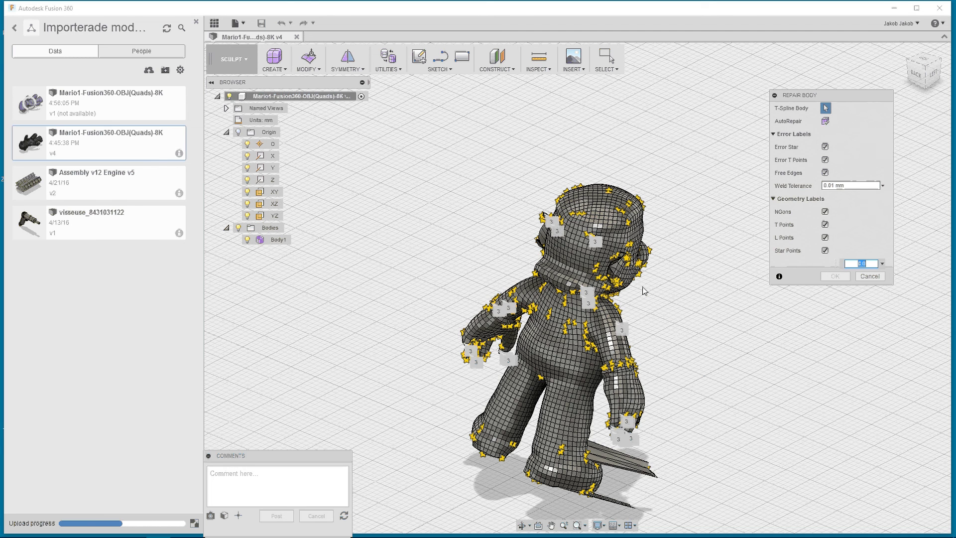
{"action": "mouse_move", "coordinate": [643, 290]}
{"action": "middle_mouse_down", "text": "shift"}
{"action": "mouse_move", "coordinate": [670, 268]}
{"action": "mouse_move", "coordinate": [634, 297]}
{"action": "middle_mouse_up", "text": "shift"}
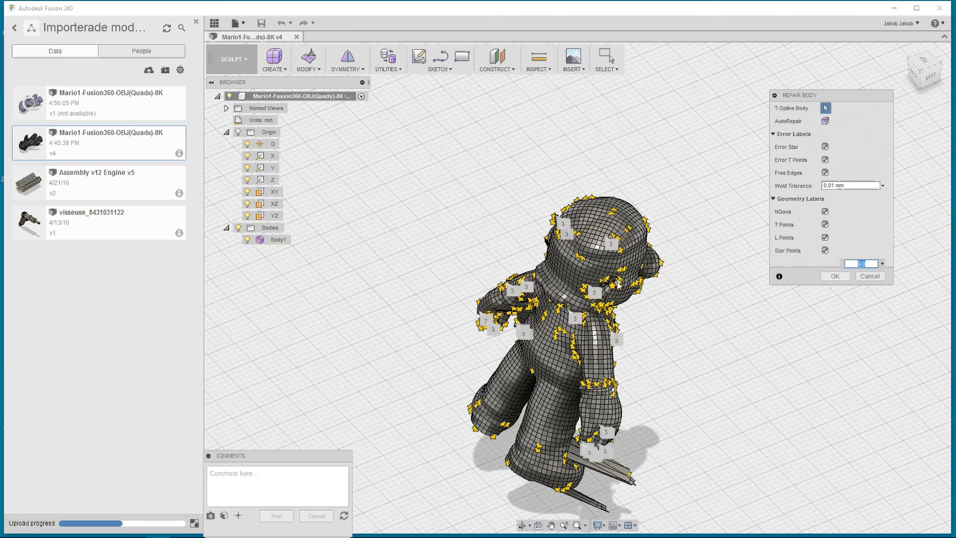
{"action": "scroll", "coordinate": [618, 285], "scroll_direction": "up", "scroll_amount": 3}
{"action": "mouse_move", "coordinate": [612, 293]}
{"action": "middle_mouse_down", "text": "shift"}
{"action": "mouse_move", "coordinate": [663, 276]}
{"action": "mouse_move", "coordinate": [609, 290]}
{"action": "mouse_move", "coordinate": [618, 307]}
{"action": "middle_mouse_up", "text": "shift"}
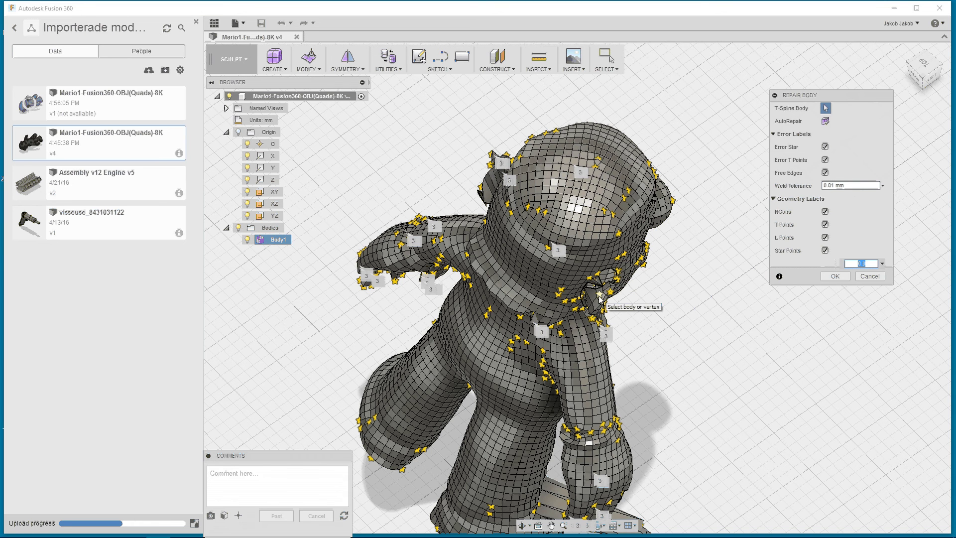
{"action": "left_click", "coordinate": [871, 277]}
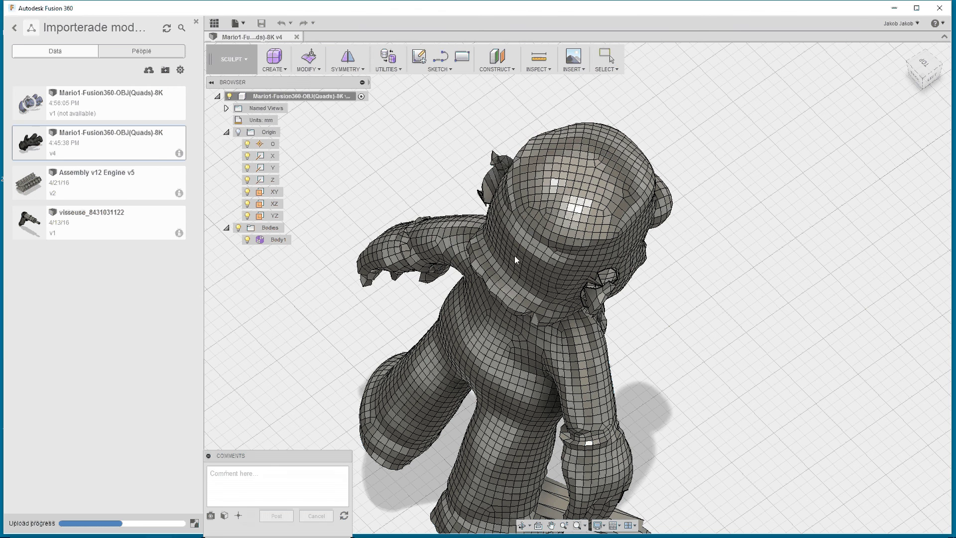
{"action": "left_click", "coordinate": [304, 70]}
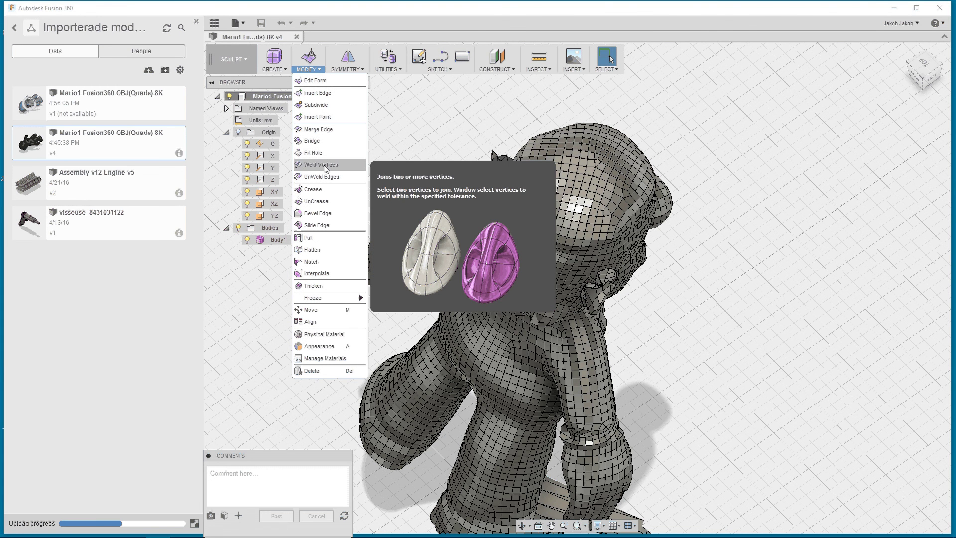
{"action": "mouse_move", "coordinate": [340, 67]}
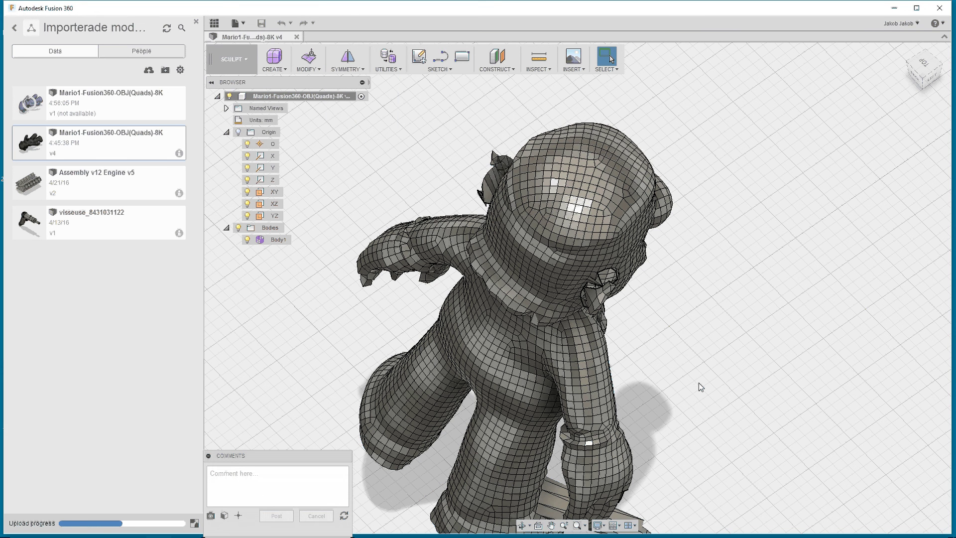
Close the v4 design and open the newly uploaded v1 of Mario1-Fusion360-OBJ(Quads)-8K.
{"action": "left_click", "coordinate": [297, 36]}
{"action": "left_click", "coordinate": [105, 101]}
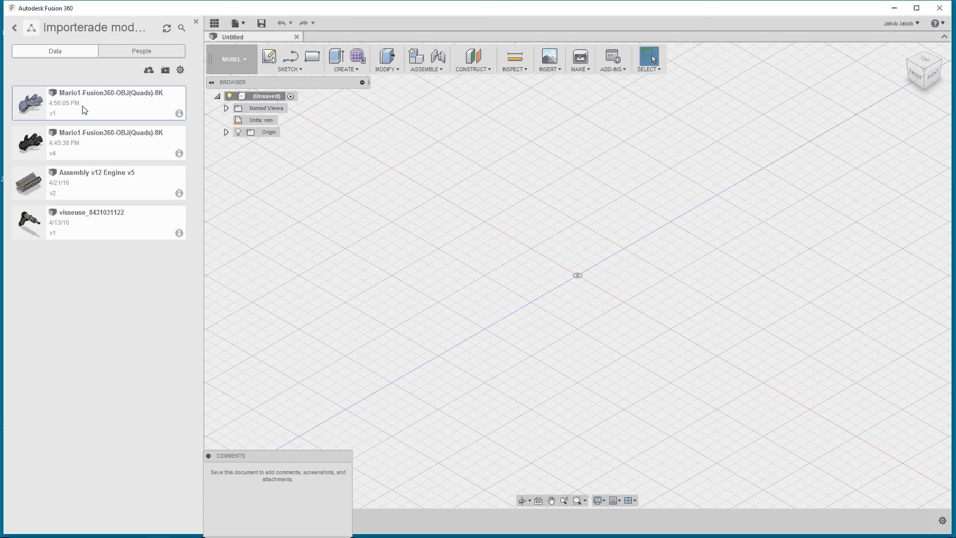
{"action": "double_click", "coordinate": [82, 105]}
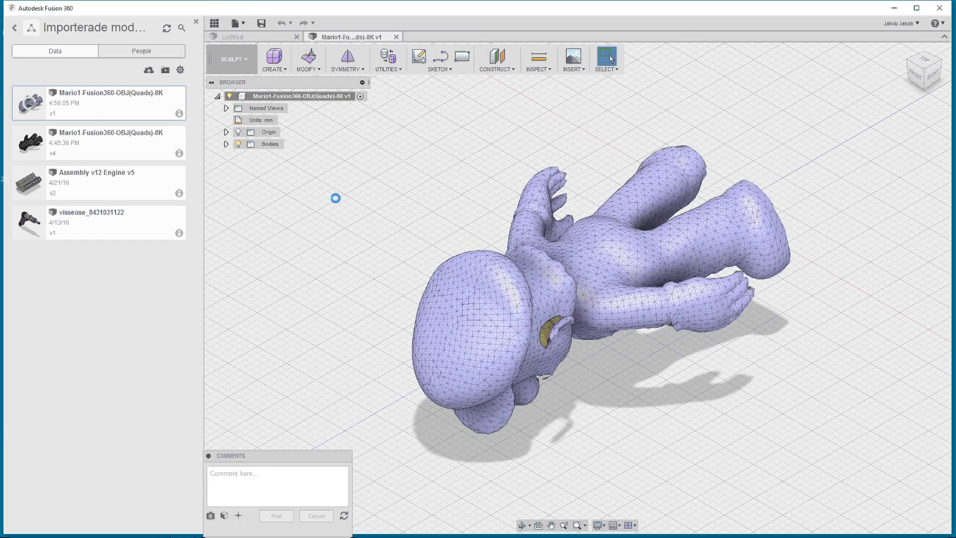
Convert the imported Mario1-Fusion360-OBJ(Quads)-8K mesh body to T-Splines with the New Body operation.
{"action": "middle_click_drag", "start_coordinate": [508, 364], "coordinate": [600, 322], "text": "shift"}
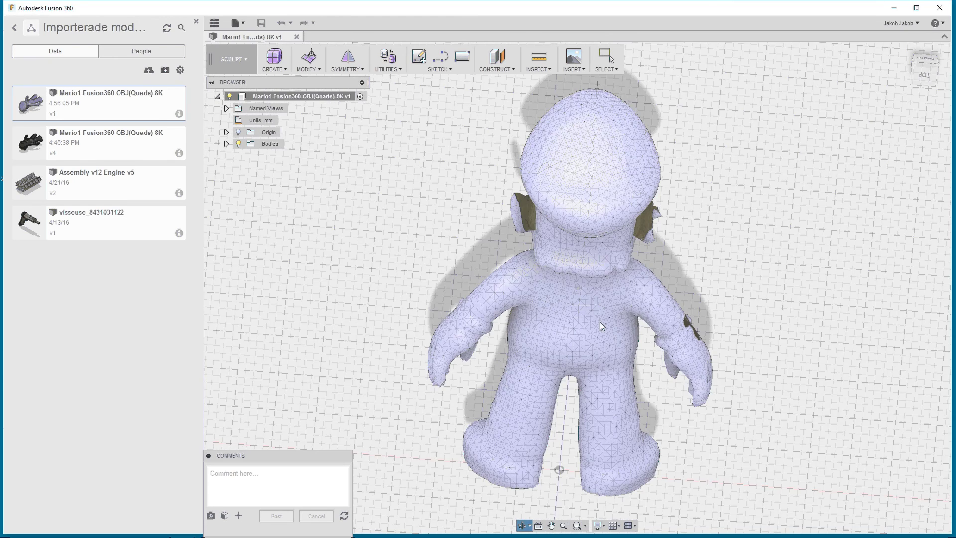
{"action": "left_click", "coordinate": [599, 322]}
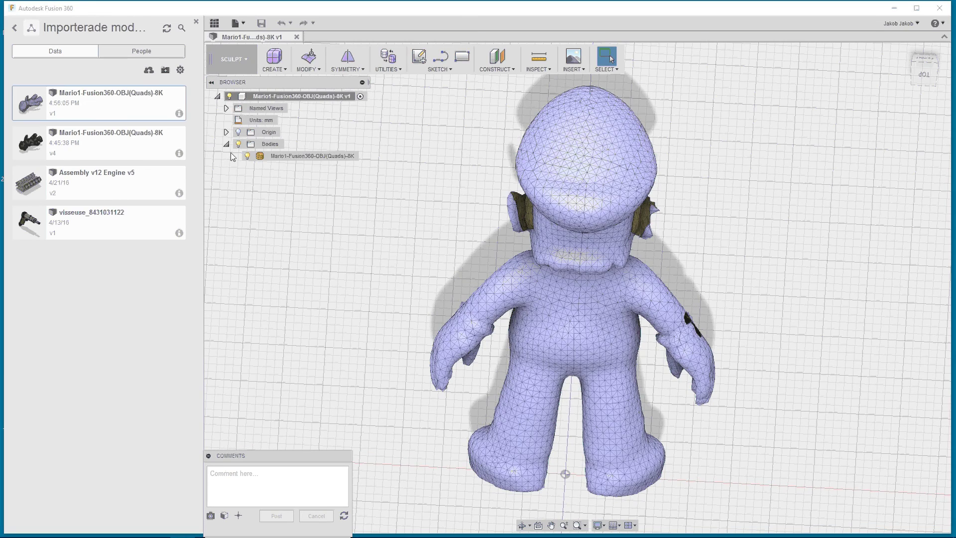
{"action": "left_click", "coordinate": [283, 156]}
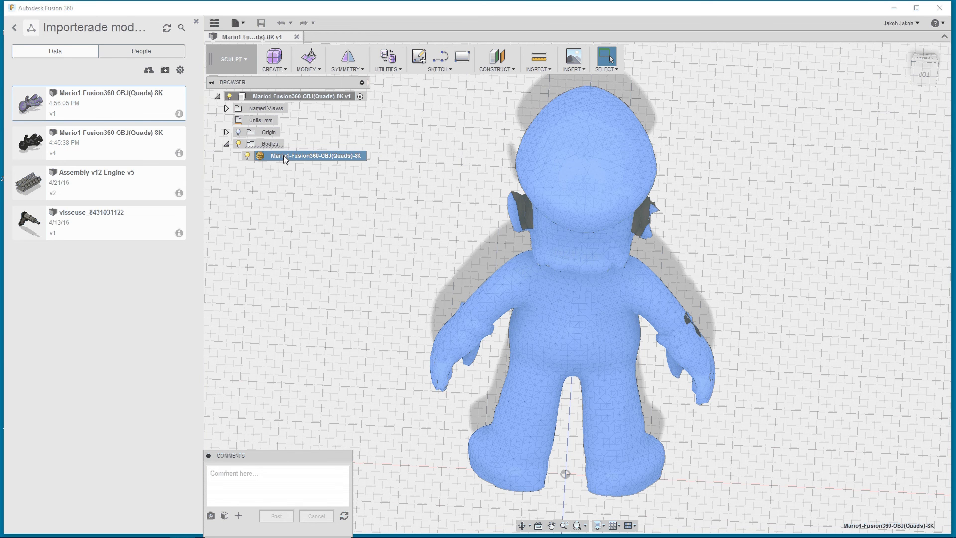
{"action": "right_click", "coordinate": [284, 158]}
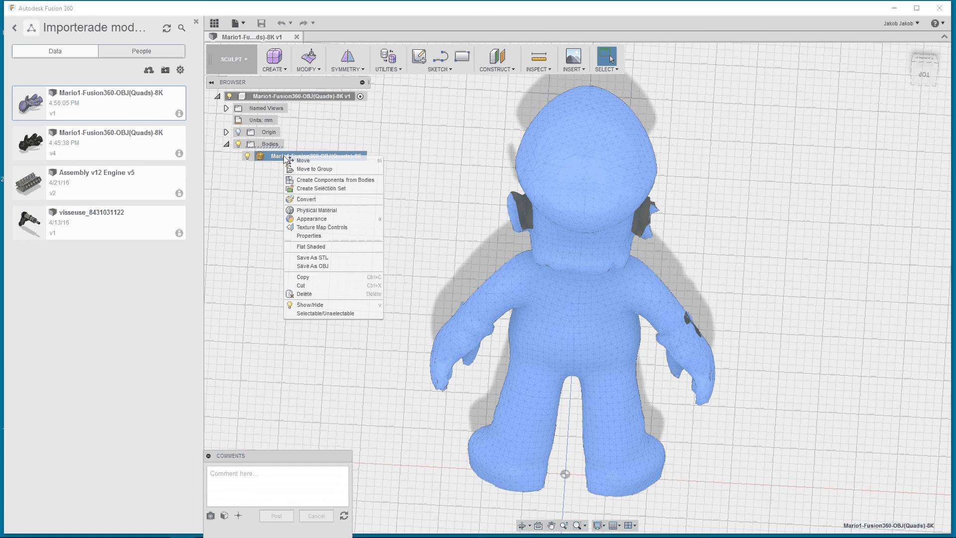
{"action": "left_click", "coordinate": [320, 201]}
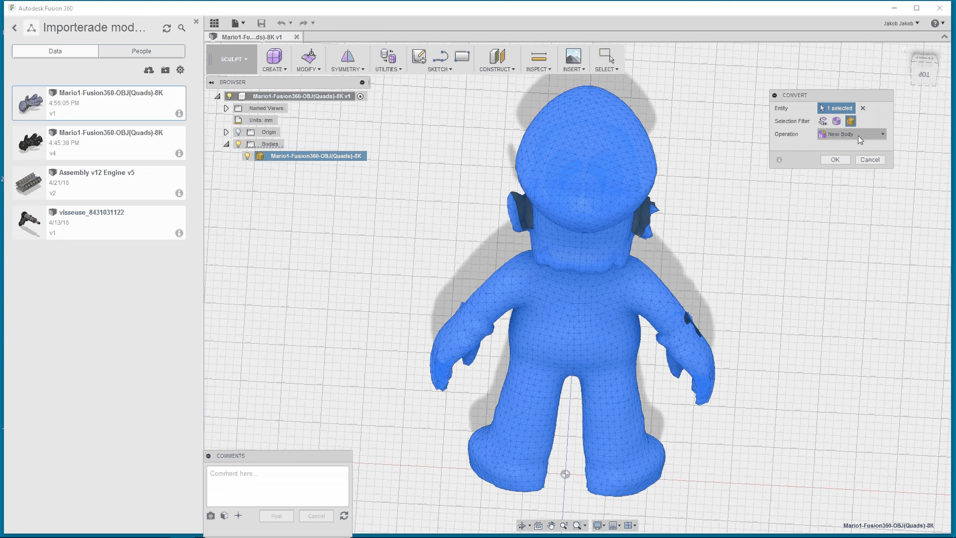
{"action": "left_click", "coordinate": [883, 134]}
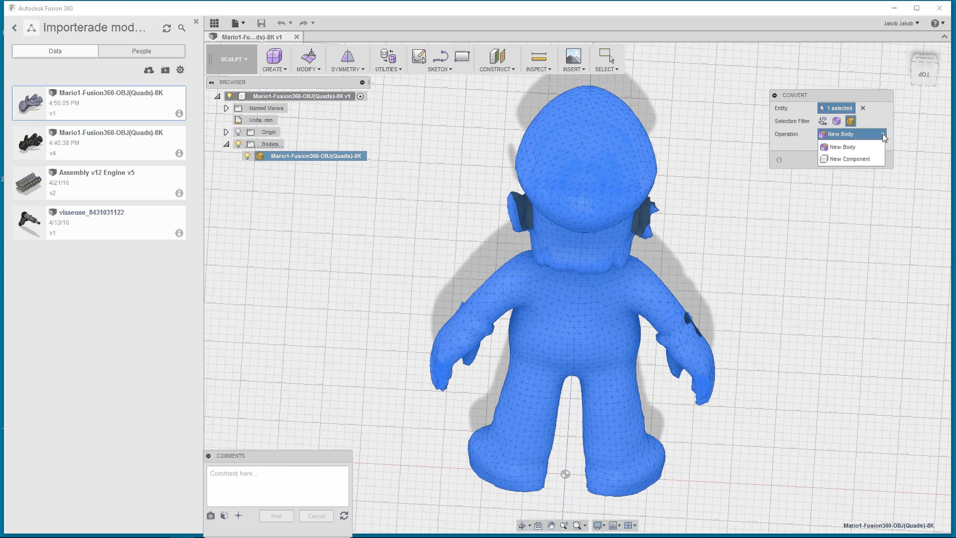
{"action": "left_click", "coordinate": [875, 148]}
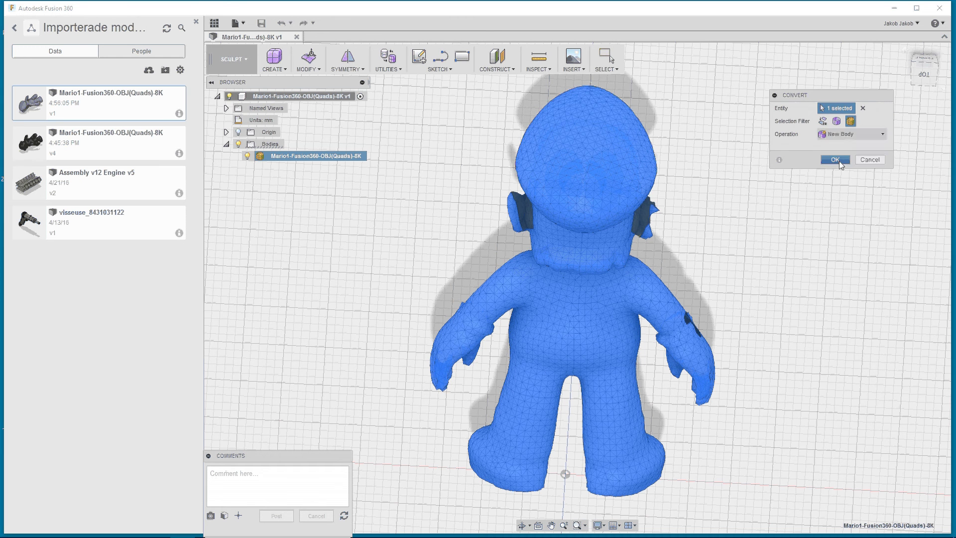
{"action": "left_click", "coordinate": [839, 160]}
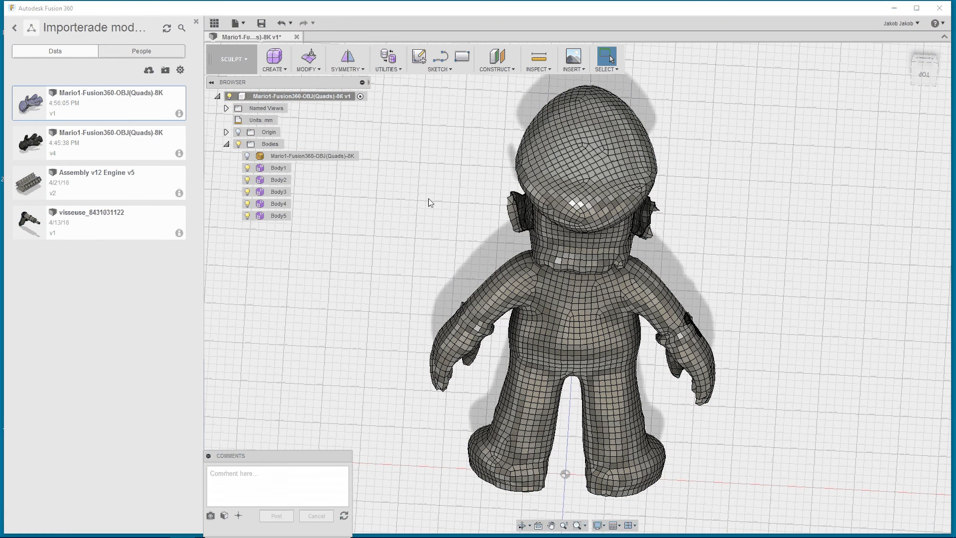
Highlight the converted bodies Body1 to Body5 one by one to see which part of the figure each covers.
{"action": "left_click", "coordinate": [279, 169]}
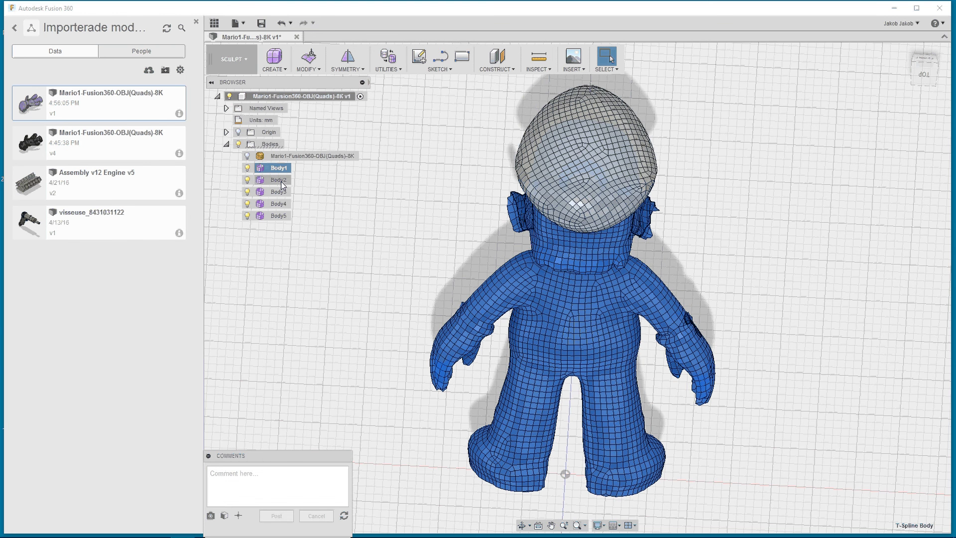
{"action": "left_click", "coordinate": [281, 181]}
{"action": "left_click", "coordinate": [279, 192]}
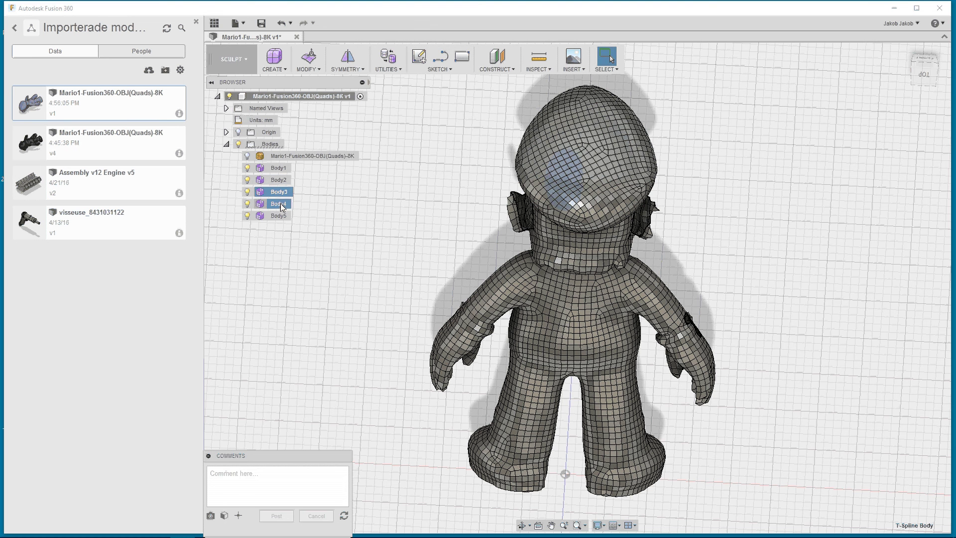
{"action": "left_click", "coordinate": [280, 205]}
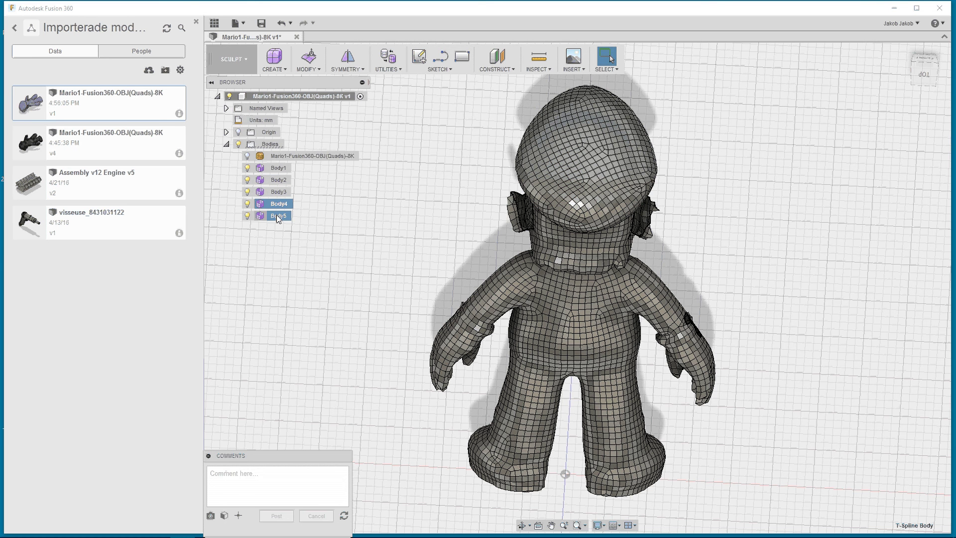
{"action": "left_click", "coordinate": [277, 215]}
Identify Body5 back through Body1 on the front of the figure, and clear the selection.
{"action": "middle_click_drag", "start_coordinate": [315, 224], "coordinate": [648, 483], "text": "shift"}
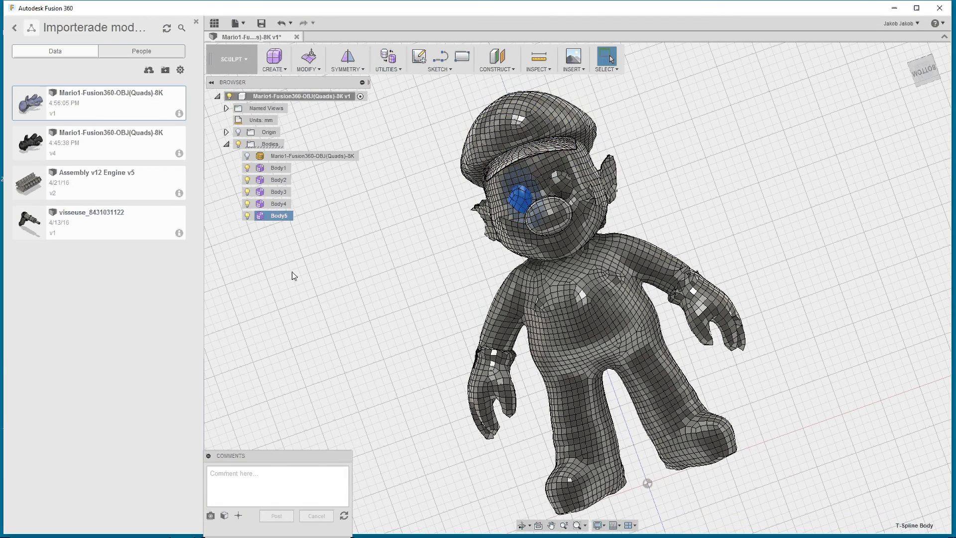
{"action": "left_click", "coordinate": [281, 203]}
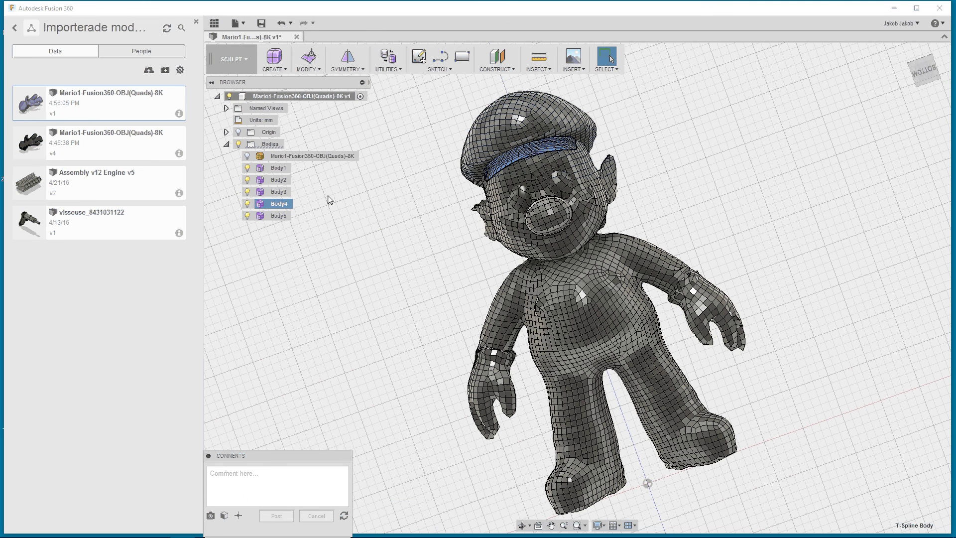
{"action": "left_click", "coordinate": [277, 193]}
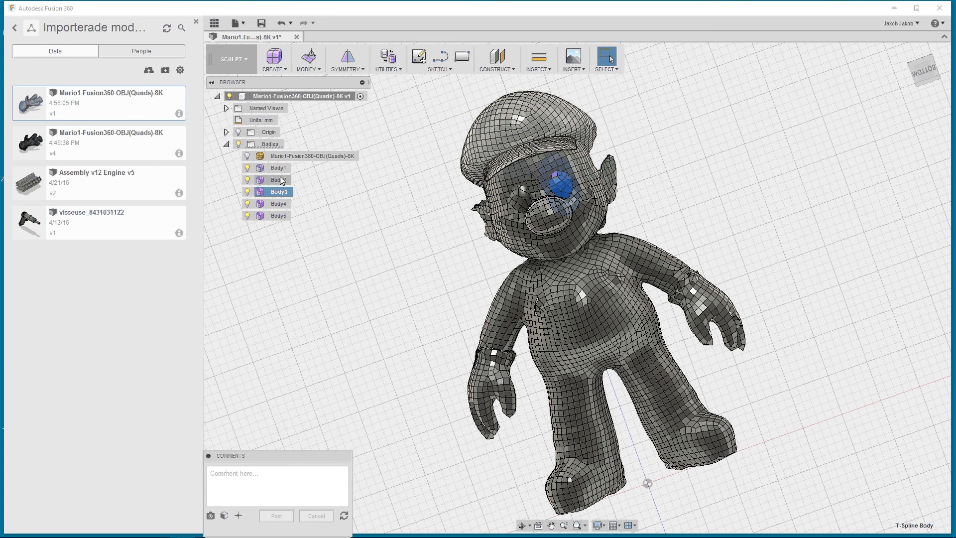
{"action": "left_click", "coordinate": [281, 180]}
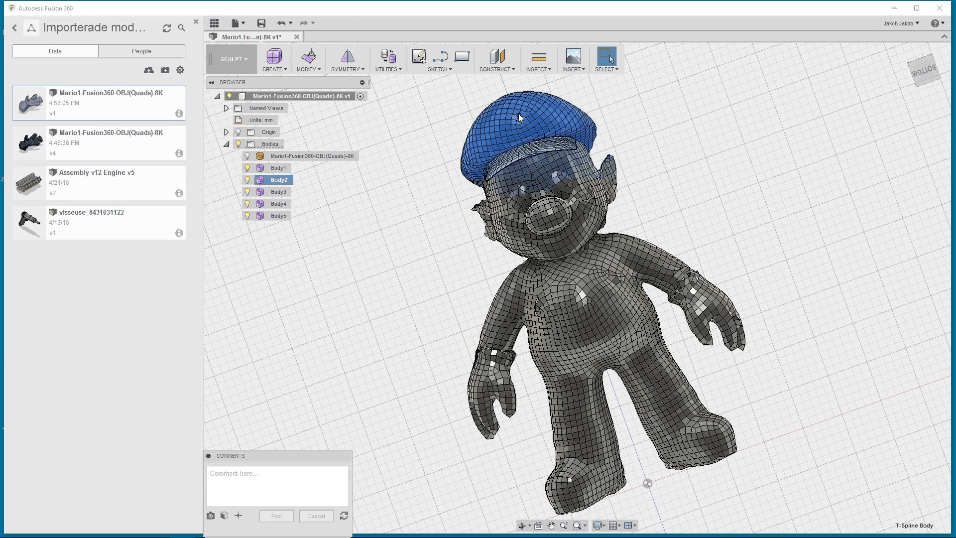
{"action": "middle_click_drag", "start_coordinate": [586, 202], "coordinate": [663, 208], "text": "shift"}
{"action": "left_click", "coordinate": [278, 168]}
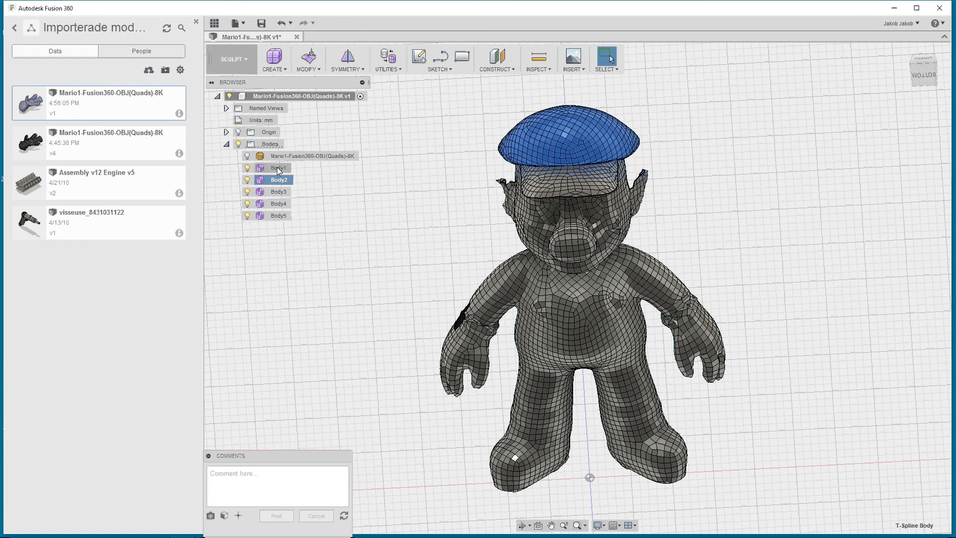
{"action": "middle_click_drag", "start_coordinate": [348, 226], "coordinate": [447, 324], "text": "shift"}
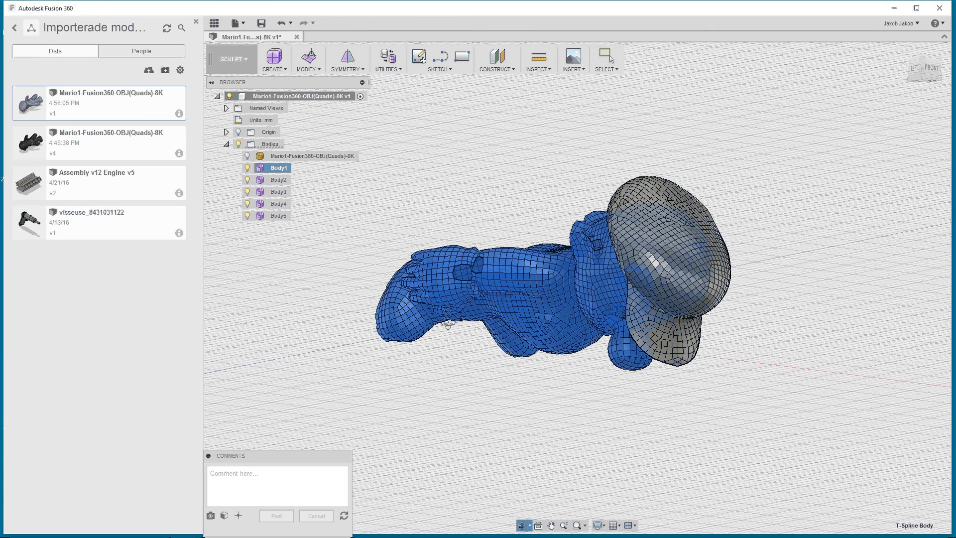
{"action": "left_click", "coordinate": [446, 203]}
{"action": "middle_click_drag", "start_coordinate": [446, 202], "coordinate": [398, 79], "text": "shift"}
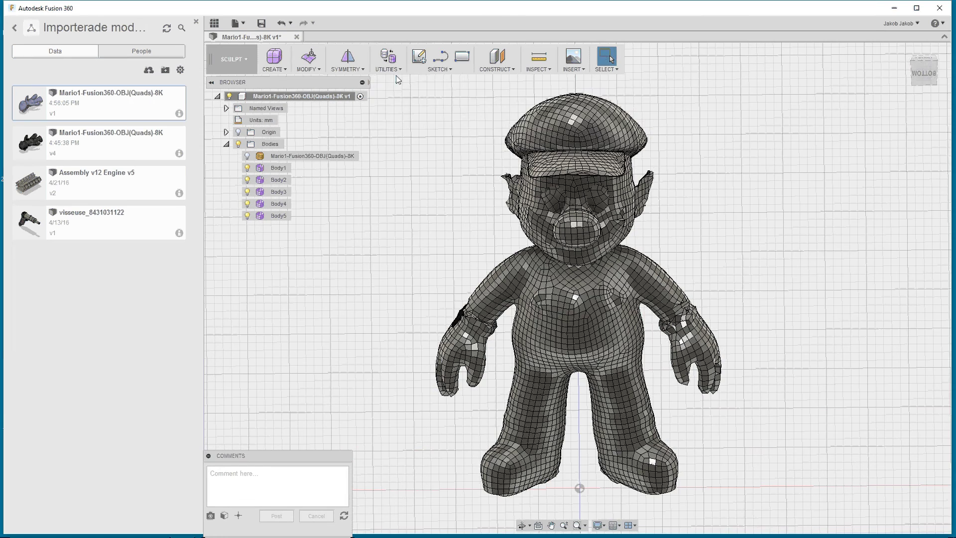
Check the main figure with Repair Body, and apply AutoRepair to the eye body Body3.
{"action": "left_click", "coordinate": [394, 68]}
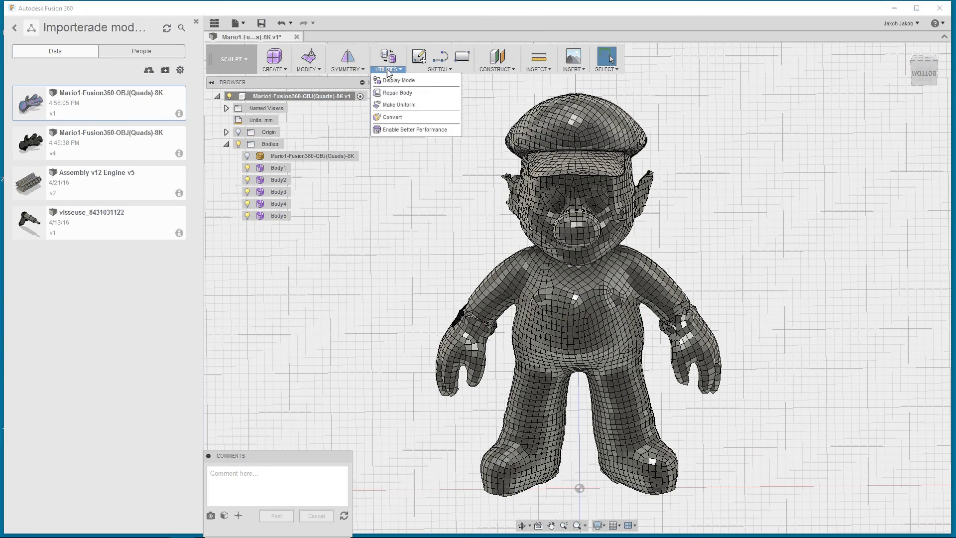
{"action": "left_click", "coordinate": [406, 92]}
{"action": "left_click", "coordinate": [616, 288]}
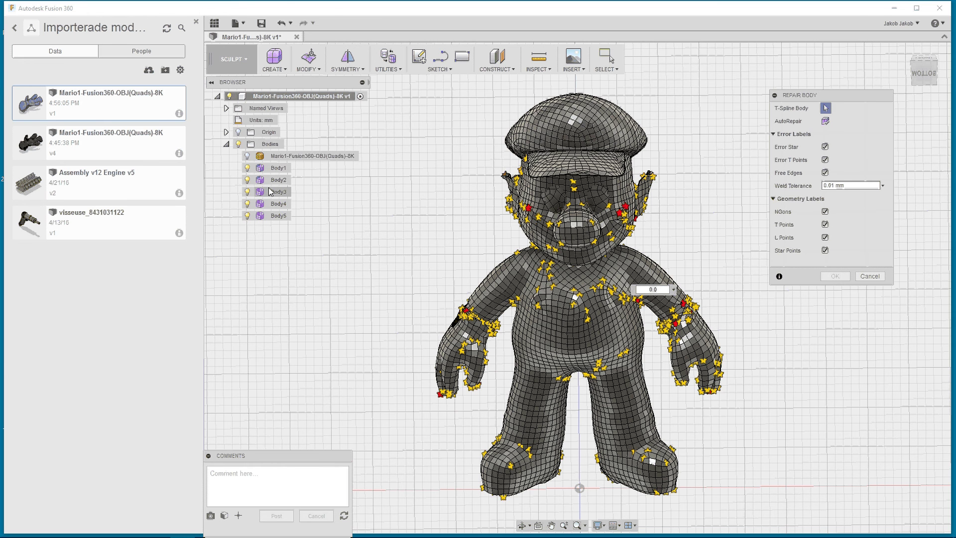
{"action": "left_click", "coordinate": [284, 193]}
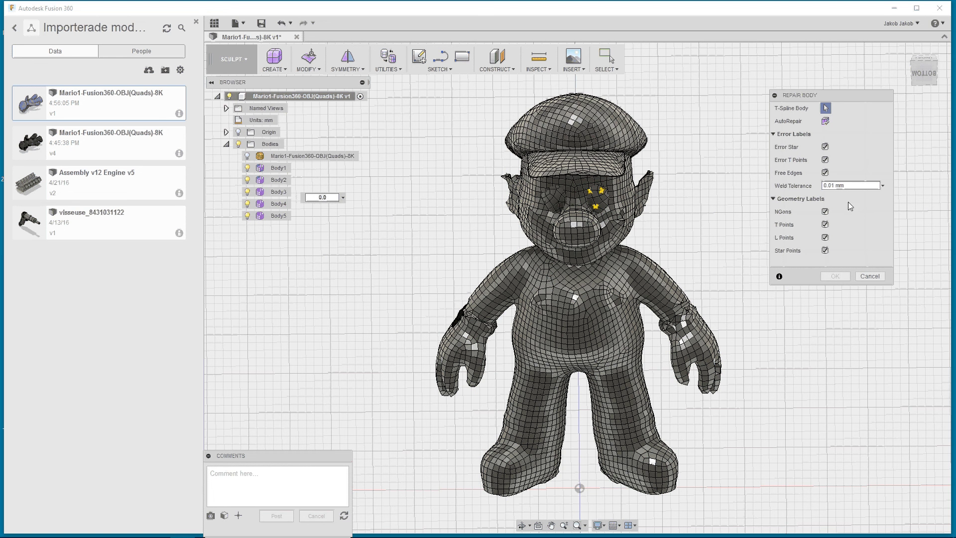
{"action": "left_click", "coordinate": [825, 121]}
{"action": "left_click", "coordinate": [838, 279]}
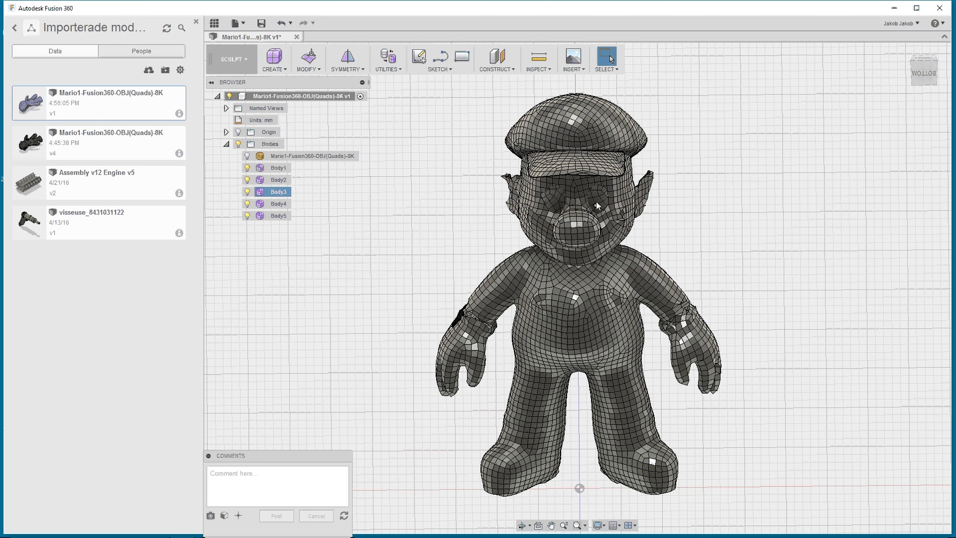
{"action": "left_click", "coordinate": [279, 194]}
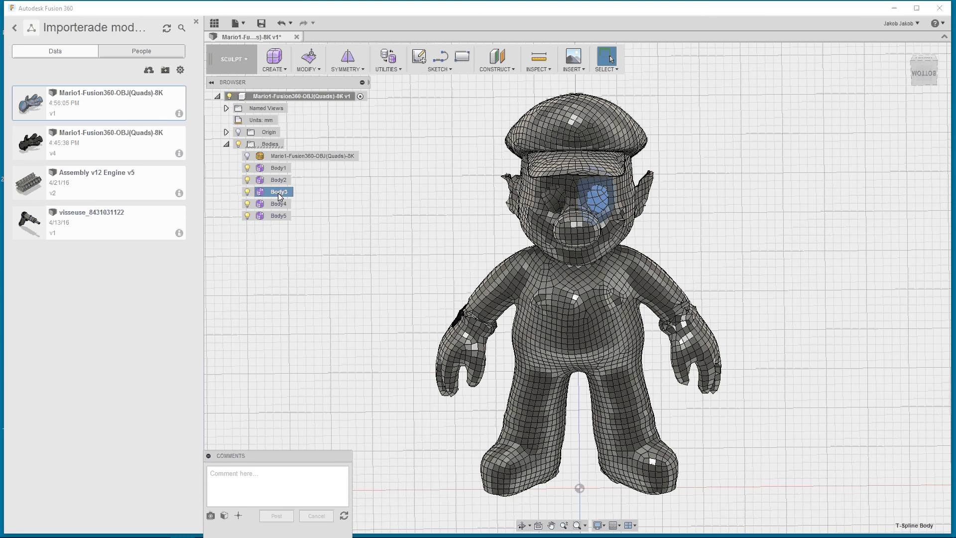
{"action": "right_click", "coordinate": [279, 196]}
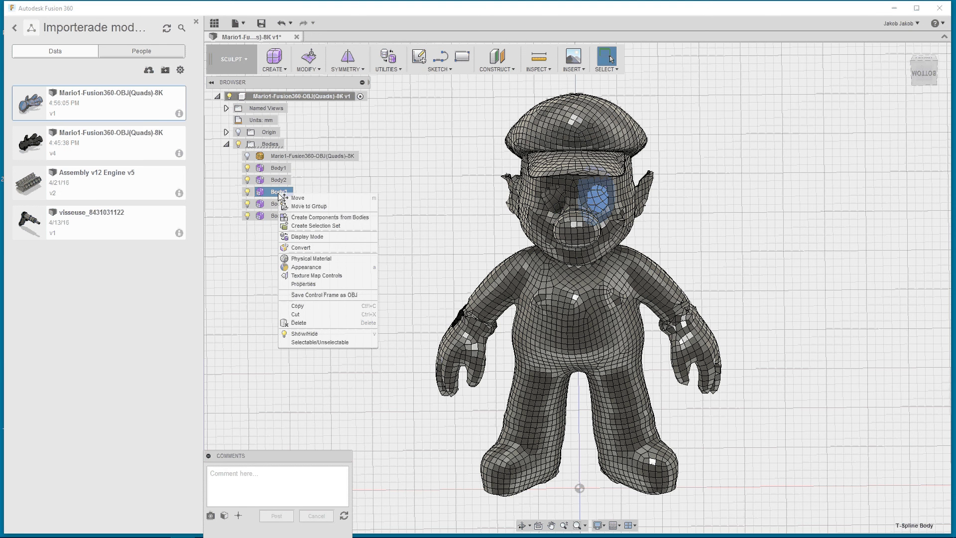
{"action": "left_click", "coordinate": [286, 192]}
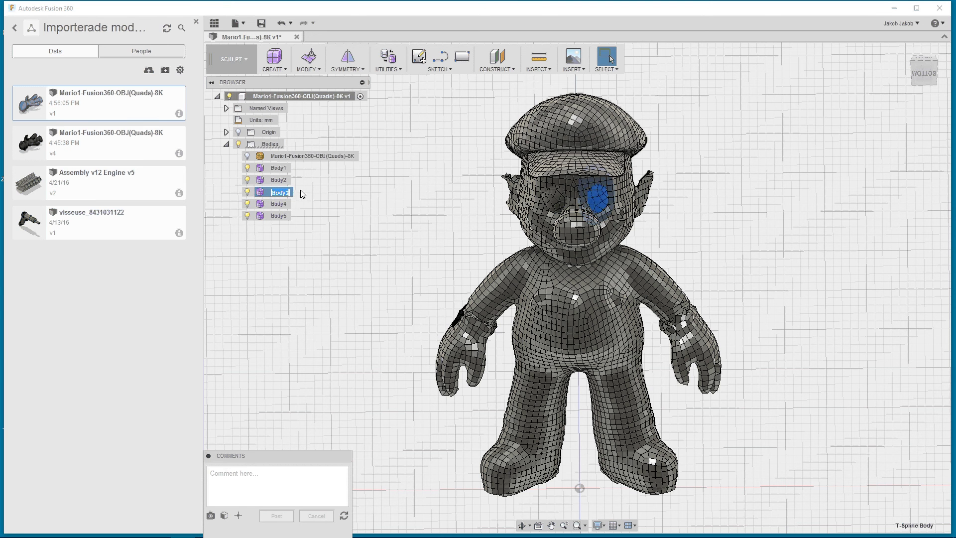
{"action": "left_click", "coordinate": [300, 189]}
Hide Body1, Body2, Body4 and Body5 so that only the eye body Body3 is displayed.
{"action": "left_click", "coordinate": [280, 193]}
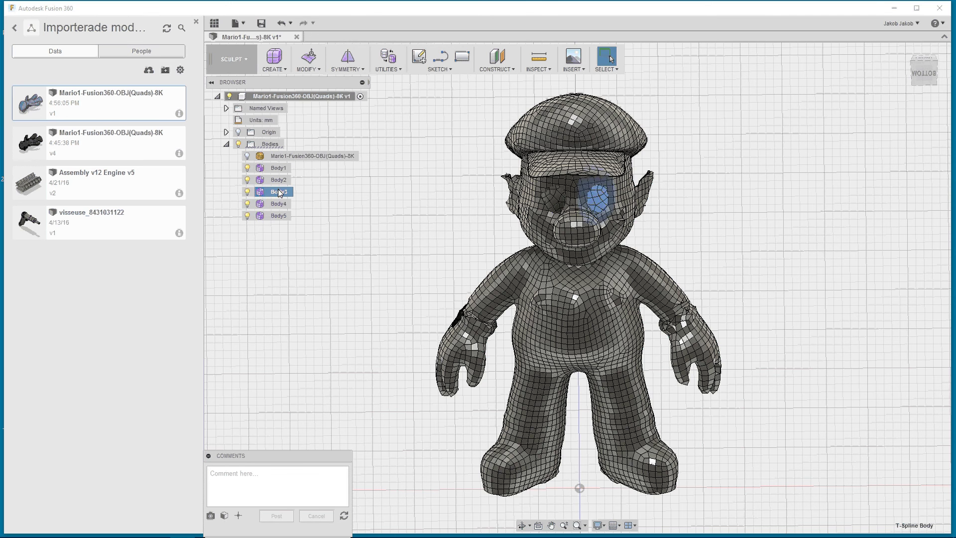
{"action": "left_click", "coordinate": [248, 180]}
{"action": "left_click", "coordinate": [248, 168]}
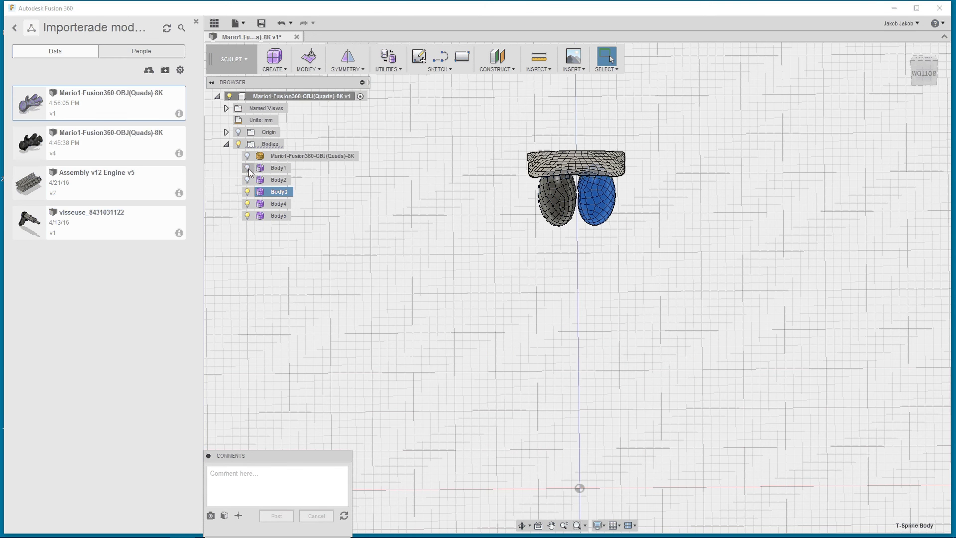
{"action": "left_click", "coordinate": [247, 215]}
{"action": "left_click", "coordinate": [247, 204]}
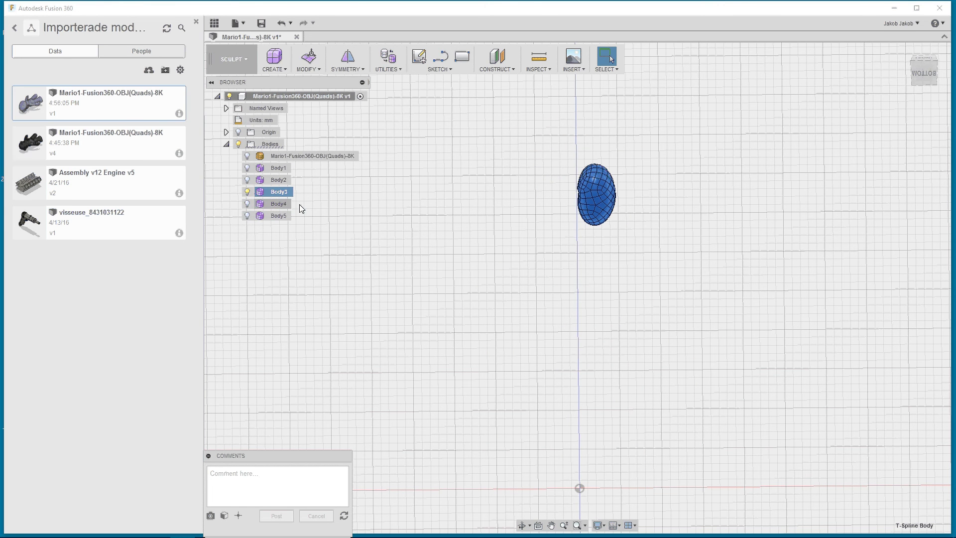
Examine the isolated eye body Body3 from several sides for flaws in its T-Spline surface, and clear the selection.
{"action": "middle_click_drag", "start_coordinate": [545, 206], "coordinate": [600, 229], "text": "shift"}
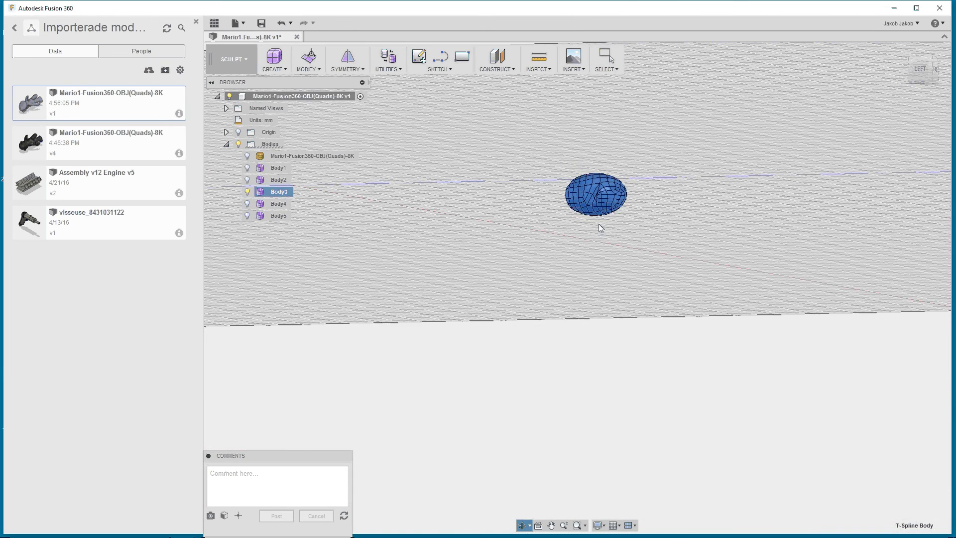
{"action": "left_click", "coordinate": [608, 57]}
{"action": "middle_click_drag", "start_coordinate": [611, 59], "coordinate": [551, 148], "text": "shift"}
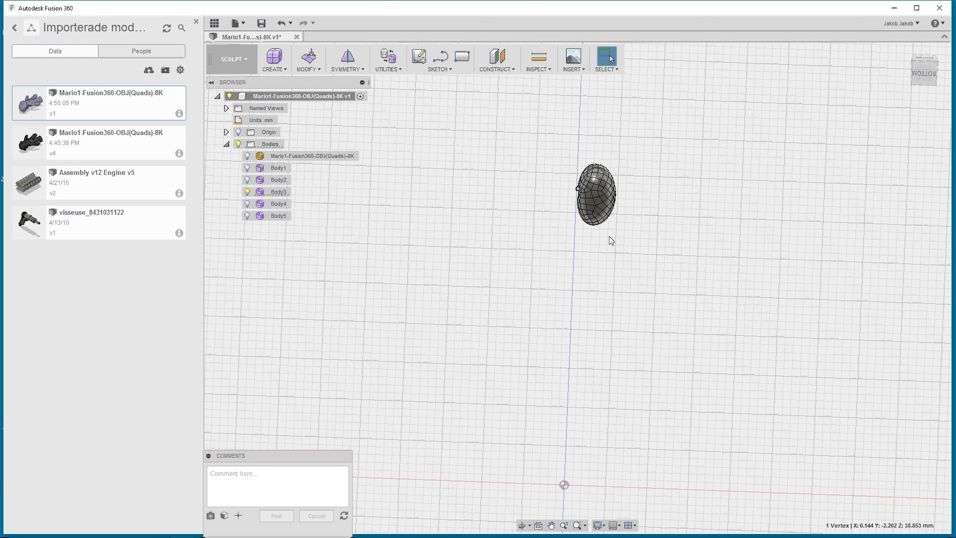
{"action": "left_click", "coordinate": [275, 72]}
{"action": "left_click", "coordinate": [305, 70]}
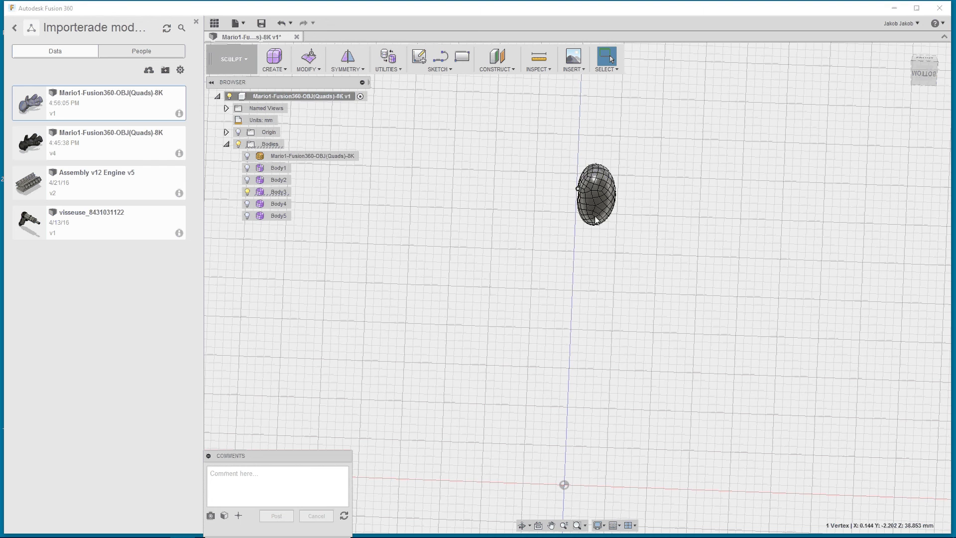
{"action": "left_click", "coordinate": [607, 192]}
{"action": "middle_click_drag", "start_coordinate": [606, 191], "coordinate": [630, 200], "text": "shift"}
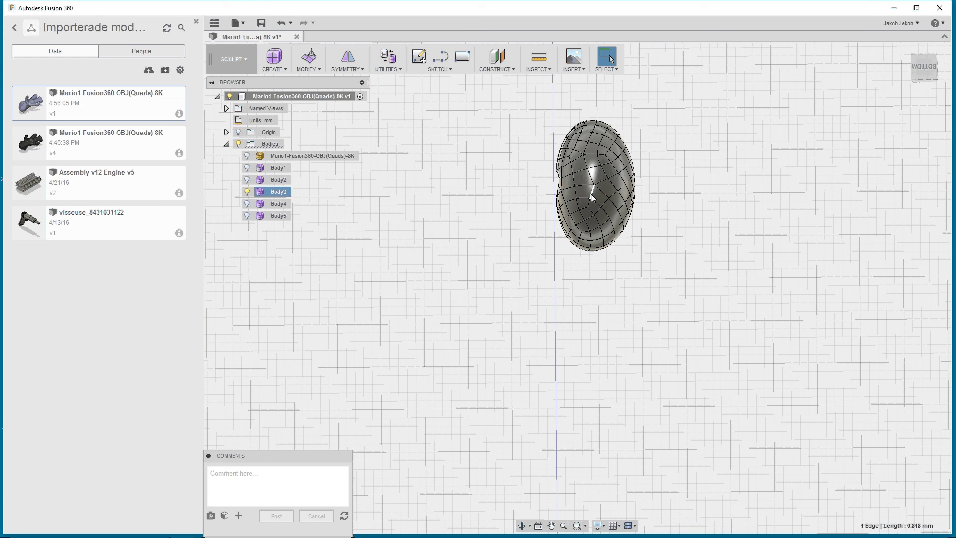
{"action": "left_click", "coordinate": [513, 271]}
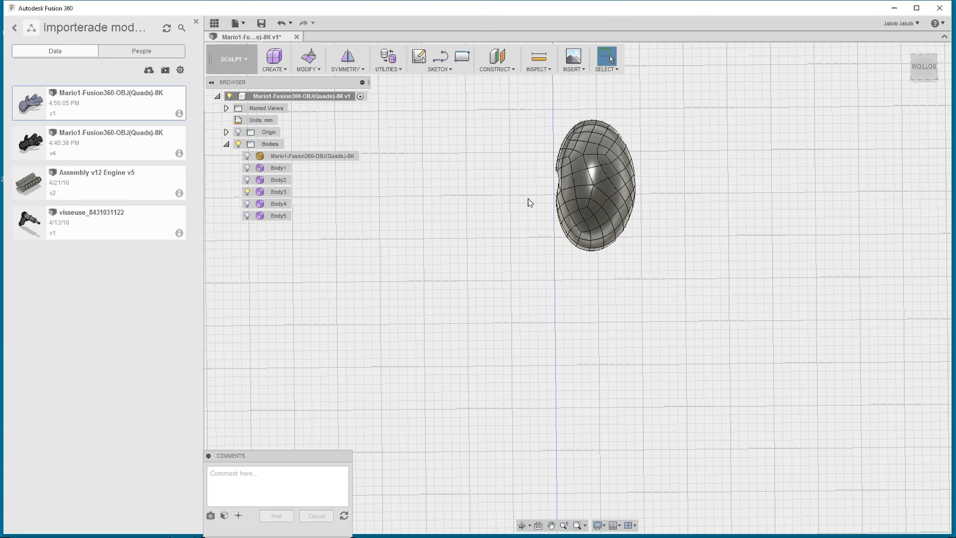
{"action": "middle_click_drag", "start_coordinate": [530, 203], "coordinate": [515, 159], "text": "shift"}
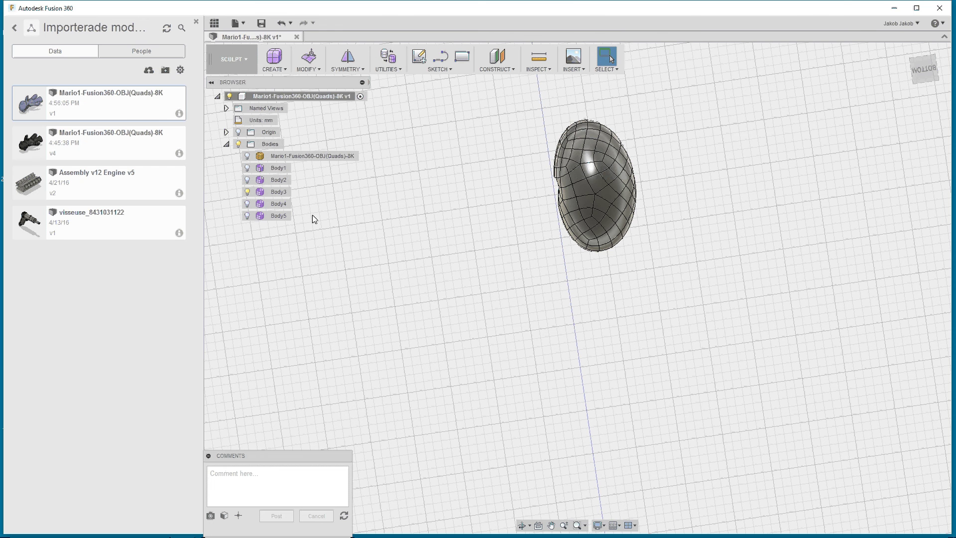
Delete Body5, Body4, Body2, Body1 and the original Mario1-Fusion360-OBJ(Quads)-8K mesh body, keeping only the eye body Body3.
{"action": "left_click", "coordinate": [278, 217]}
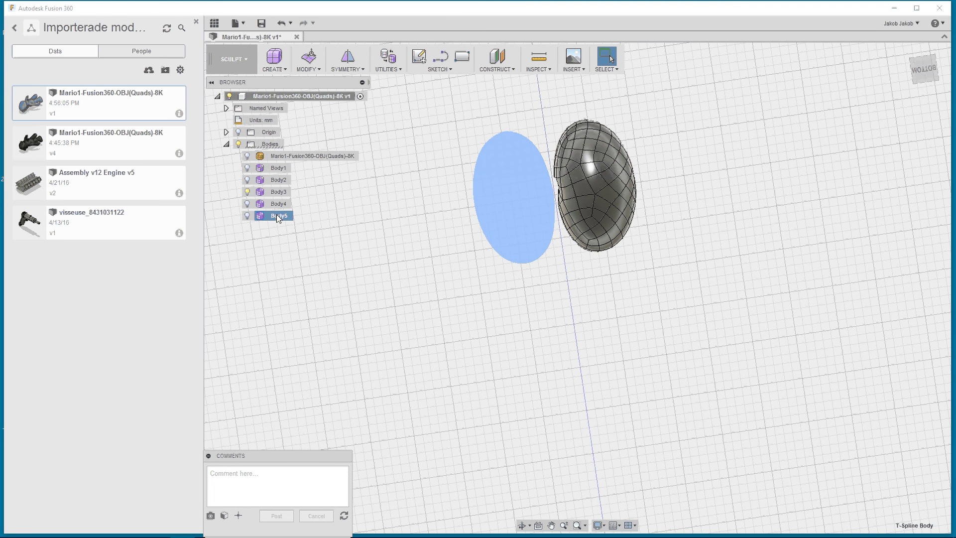
{"action": "key", "text": "Delete"}
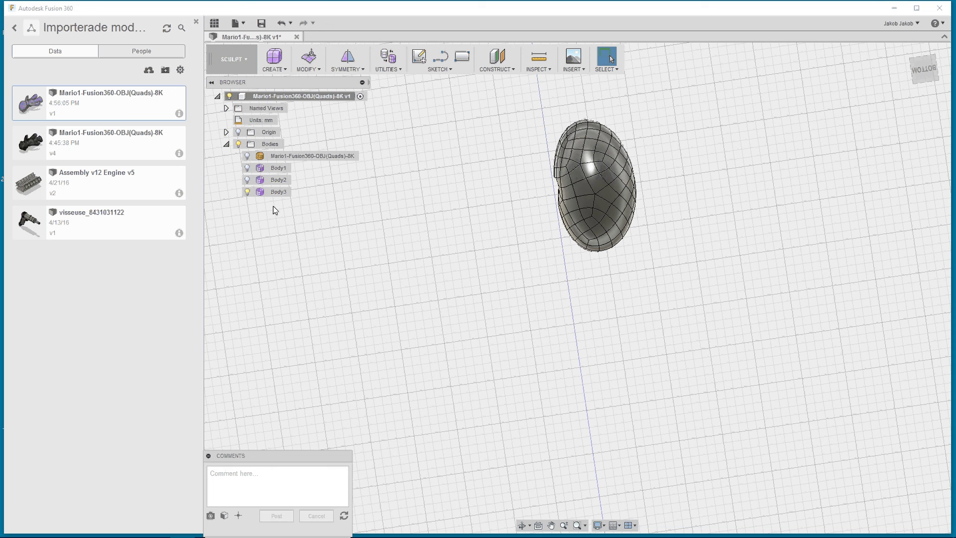
{"action": "left_click", "coordinate": [273, 205]}
{"action": "left_click", "coordinate": [277, 180], "text": "ctrl"}
{"action": "key", "text": "Delete"}
{"action": "left_click", "coordinate": [278, 170]}
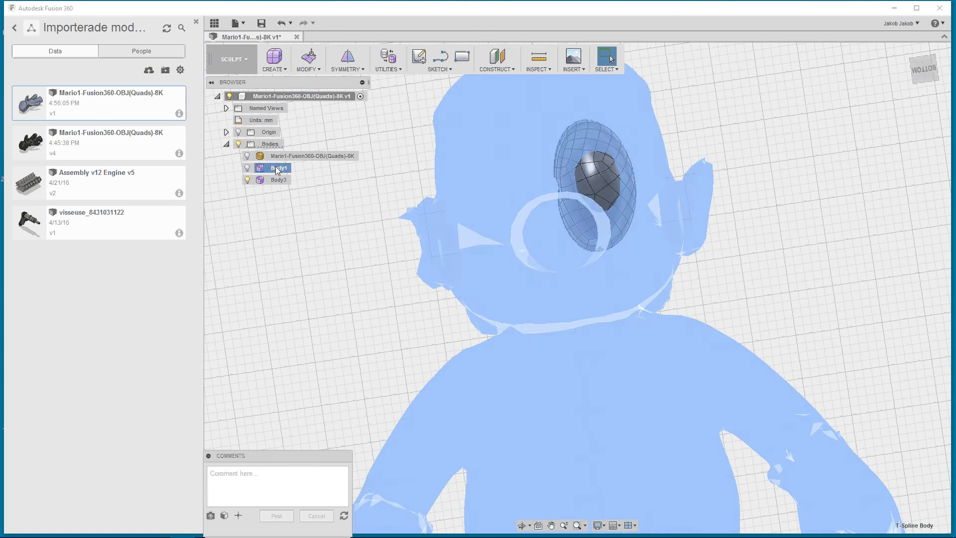
{"action": "key", "text": "Delete"}
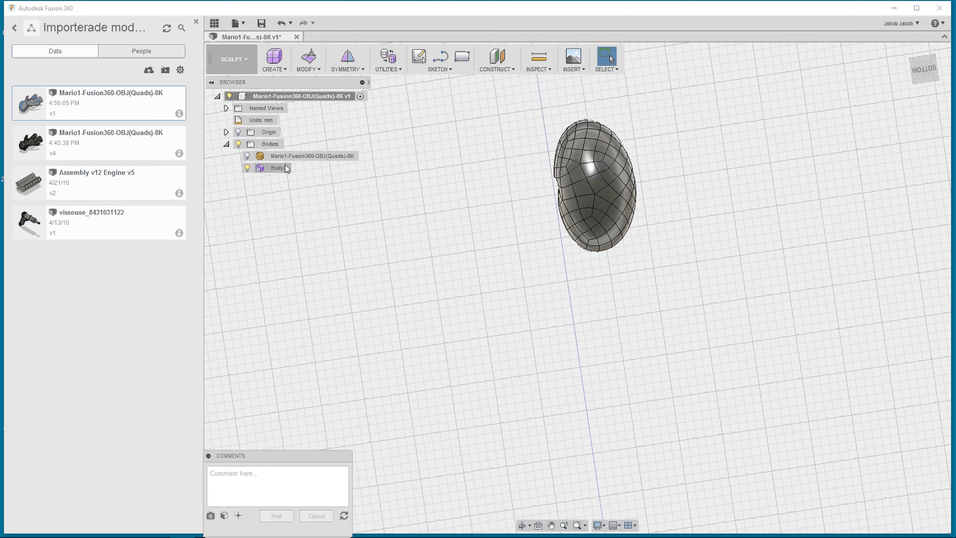
{"action": "left_click", "coordinate": [283, 156]}
{"action": "key", "text": "Delete"}
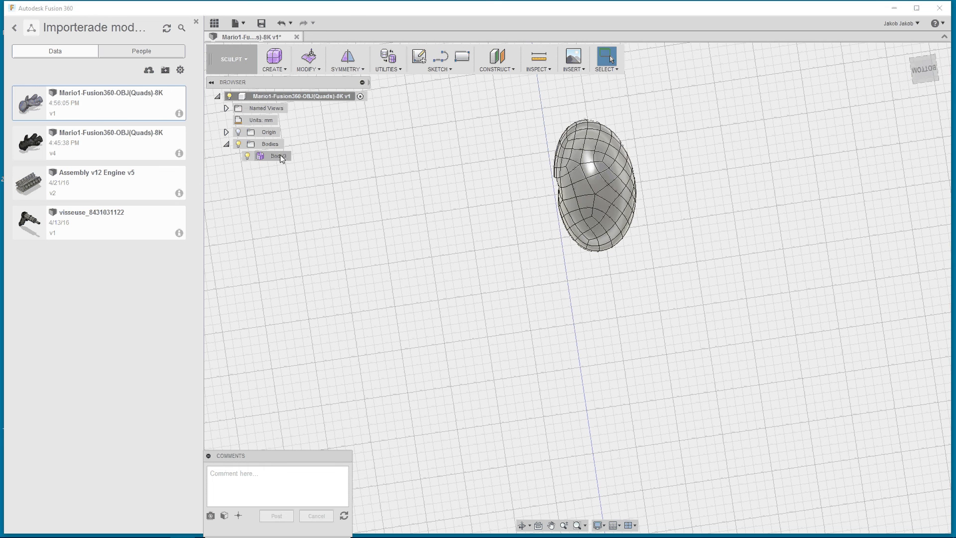
Run Repair Body on the eye body Body3 and apply AutoRepair.
{"action": "left_click", "coordinate": [280, 155]}
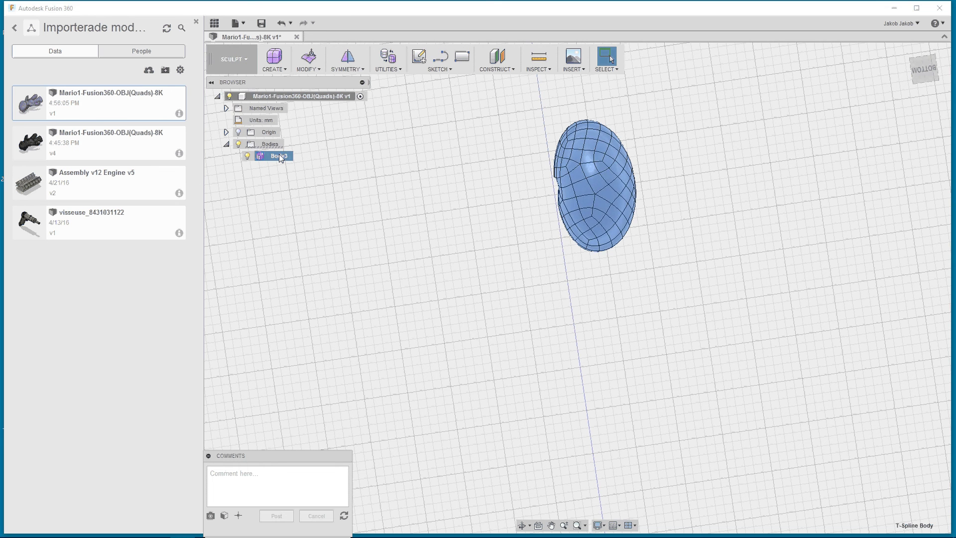
{"action": "left_click", "coordinate": [387, 71]}
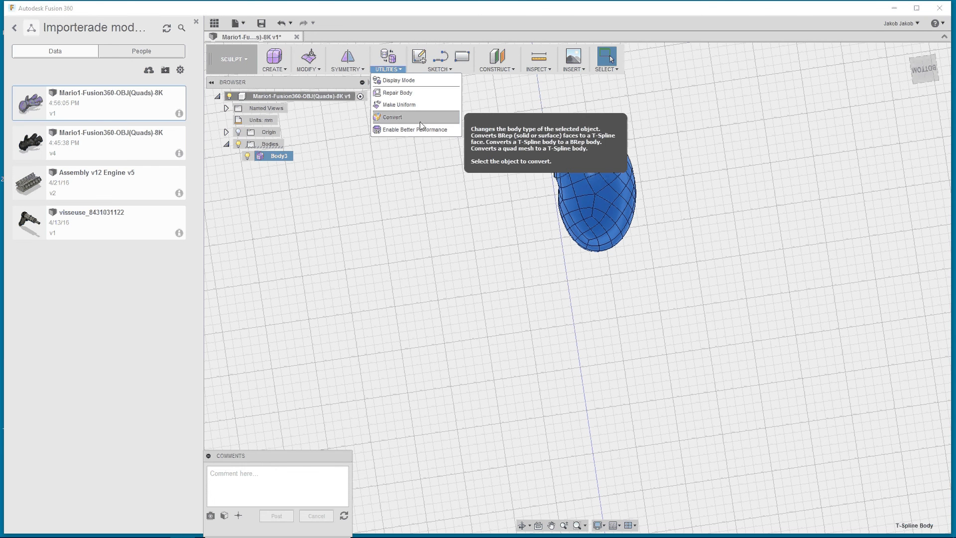
{"action": "left_click", "coordinate": [410, 94]}
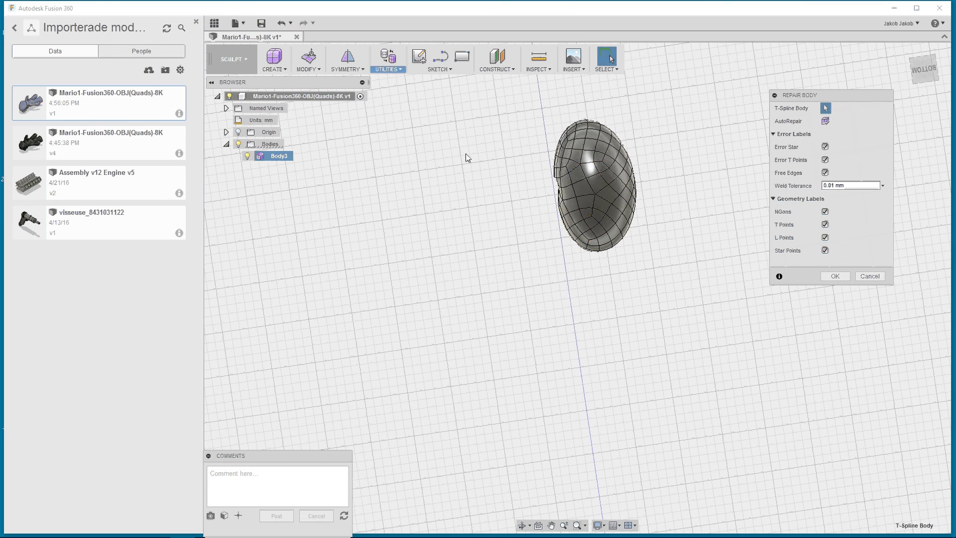
{"action": "left_click", "coordinate": [597, 182]}
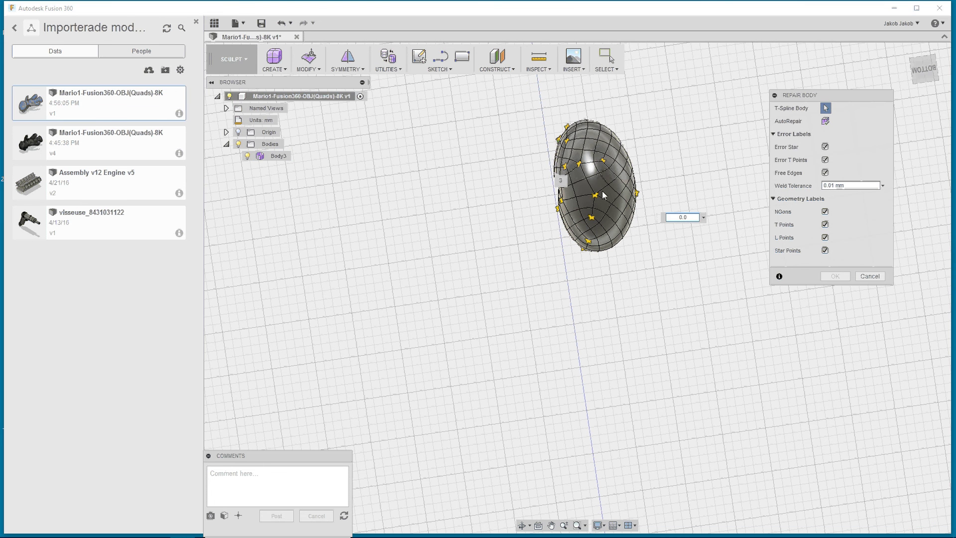
{"action": "middle_click_drag", "start_coordinate": [604, 195], "coordinate": [647, 189], "text": "shift"}
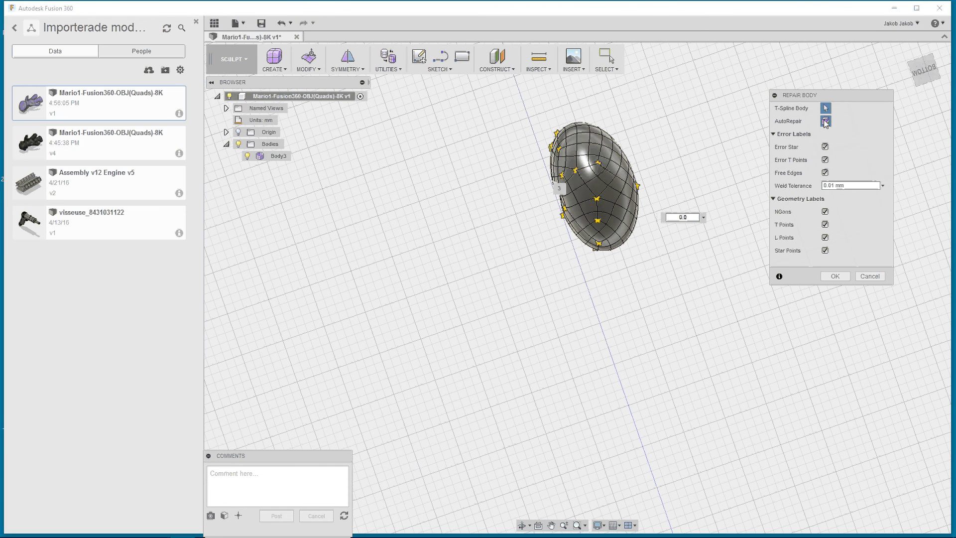
{"action": "left_click", "coordinate": [825, 122]}
{"action": "left_click", "coordinate": [826, 121]}
{"action": "left_click", "coordinate": [830, 280]}
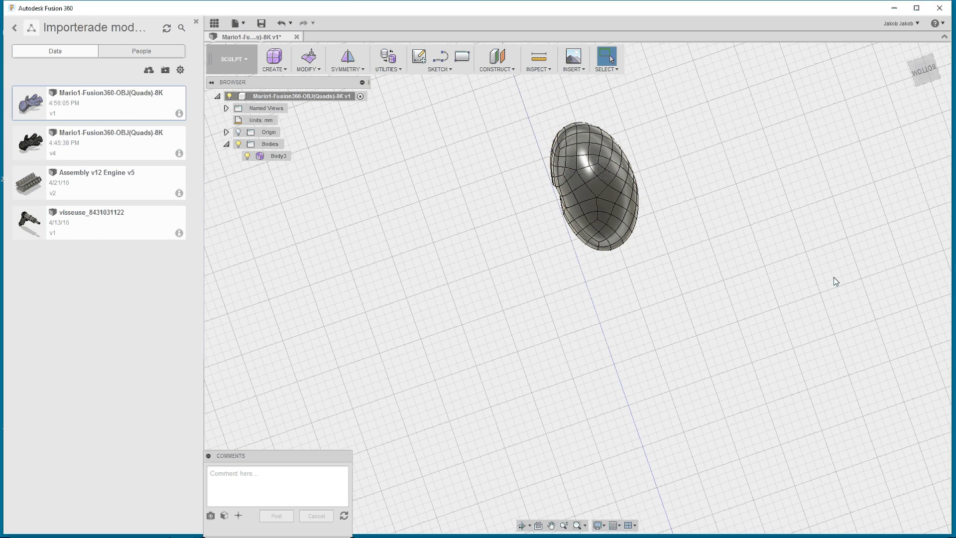
Pull one front face of the eye body Body3 outward by about 2 mm with Edit Form.
{"action": "middle_click_drag", "start_coordinate": [834, 278], "coordinate": [671, 207], "text": "shift"}
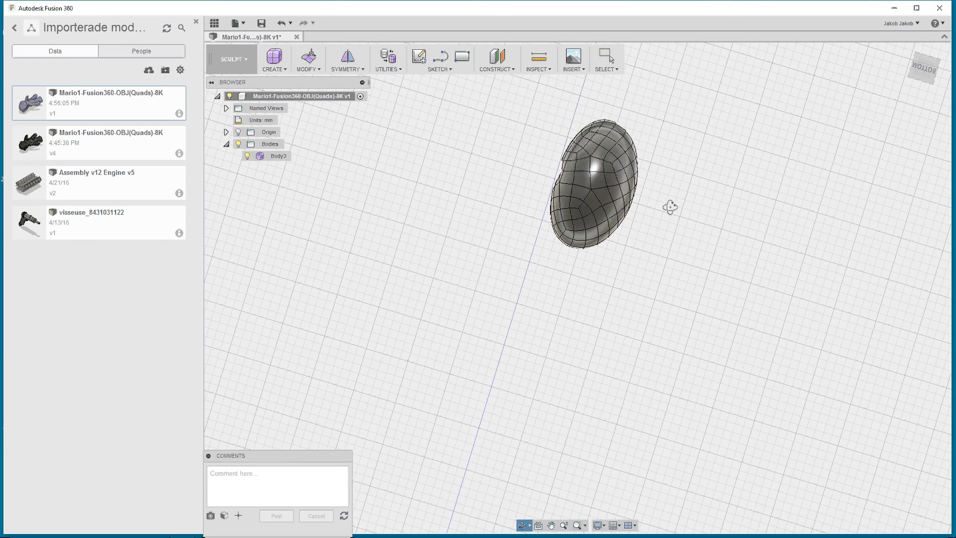
{"action": "left_click", "coordinate": [598, 181]}
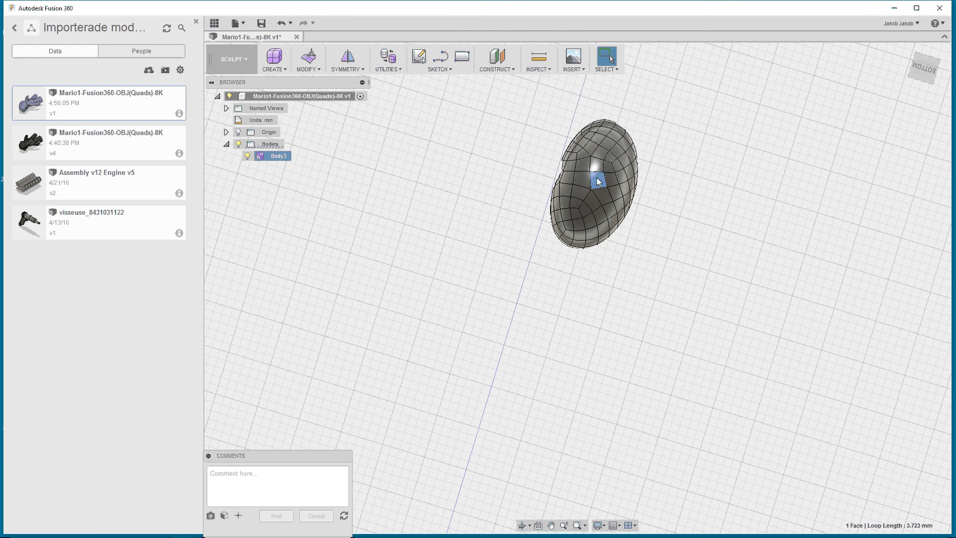
{"action": "left_click", "coordinate": [308, 69]}
{"action": "left_click", "coordinate": [348, 78]}
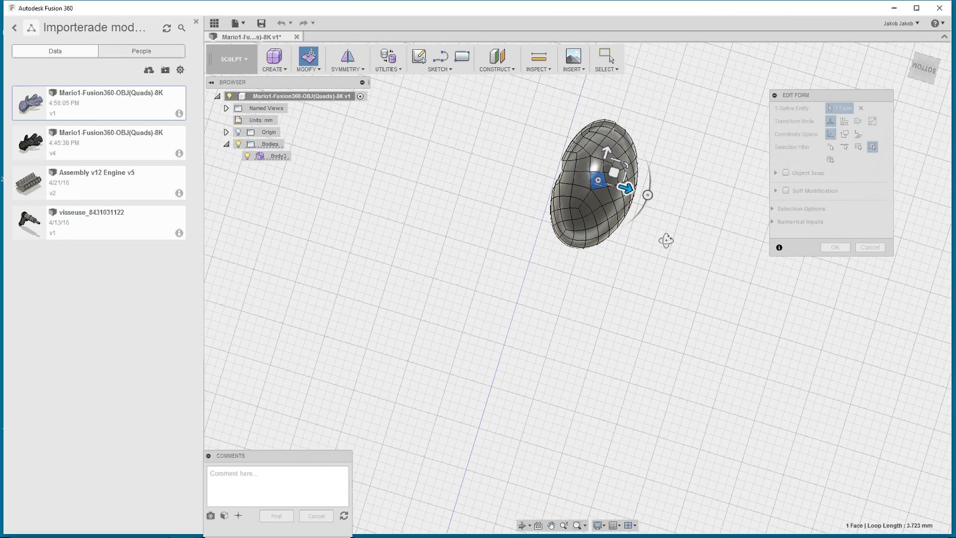
{"action": "middle_click_drag", "start_coordinate": [666, 240], "coordinate": [689, 331], "text": "shift"}
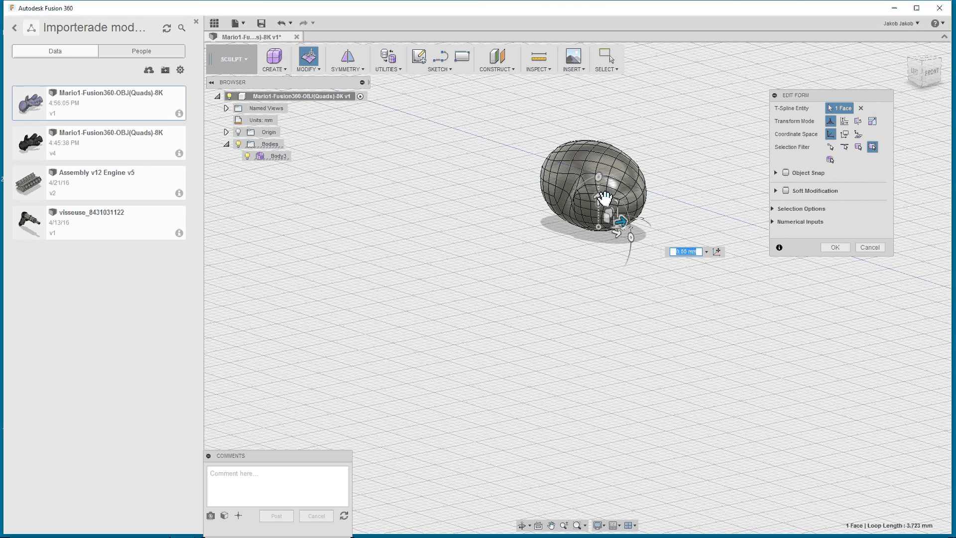
{"action": "left_click_drag", "start_coordinate": [605, 198], "coordinate": [604, 269]}
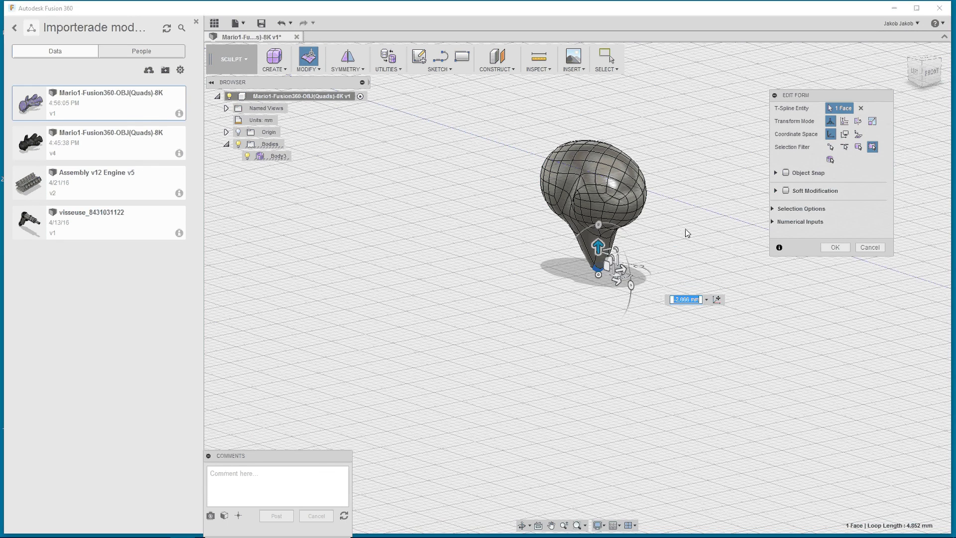
{"action": "middle_click_drag", "start_coordinate": [688, 233], "coordinate": [725, 183], "text": "shift"}
{"action": "key", "text": "Return"}
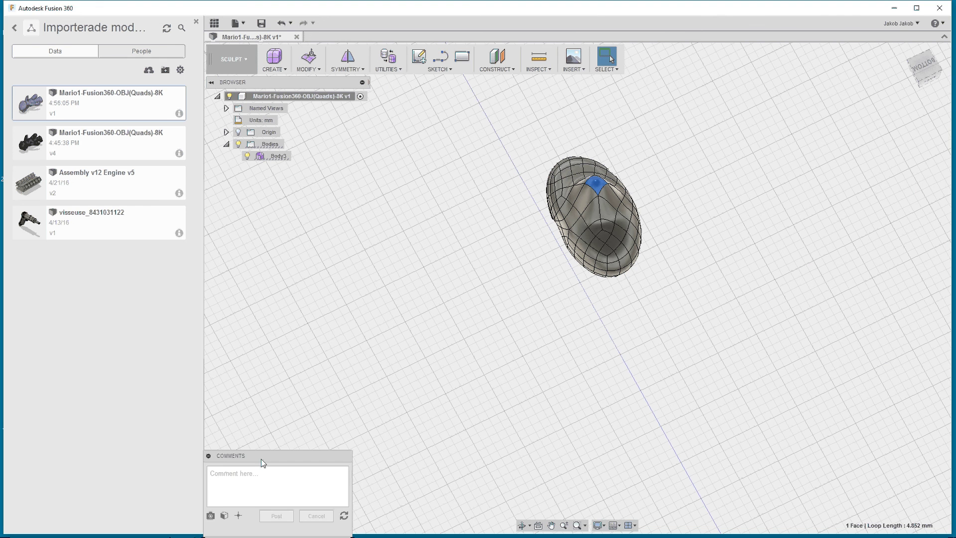
Move the Comments panel further into the canvas and collapse it.
{"action": "left_click_drag", "start_coordinate": [261, 459], "coordinate": [312, 409]}
{"action": "left_click", "coordinate": [306, 408]}
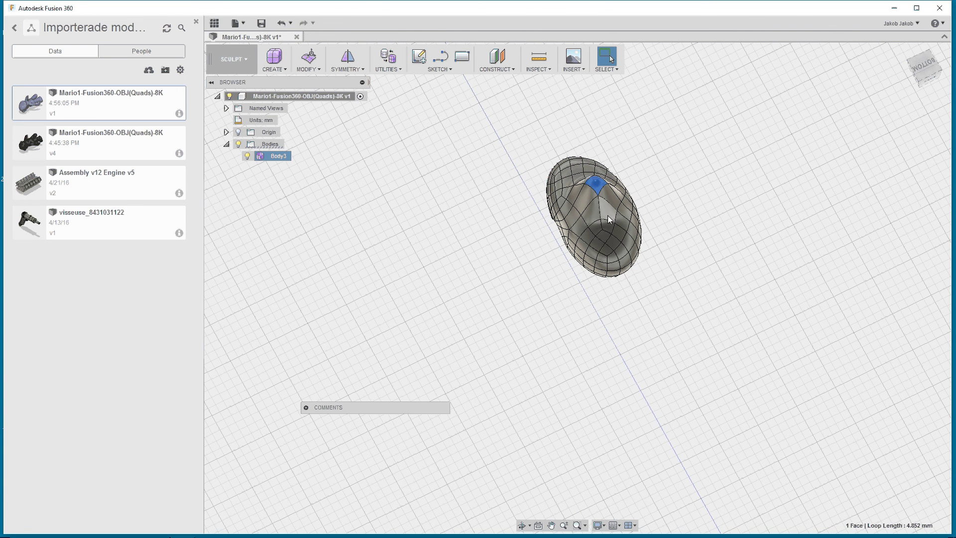
Start a new T-Spline box and hide the eye body Body3.
{"action": "left_click", "coordinate": [274, 69]}
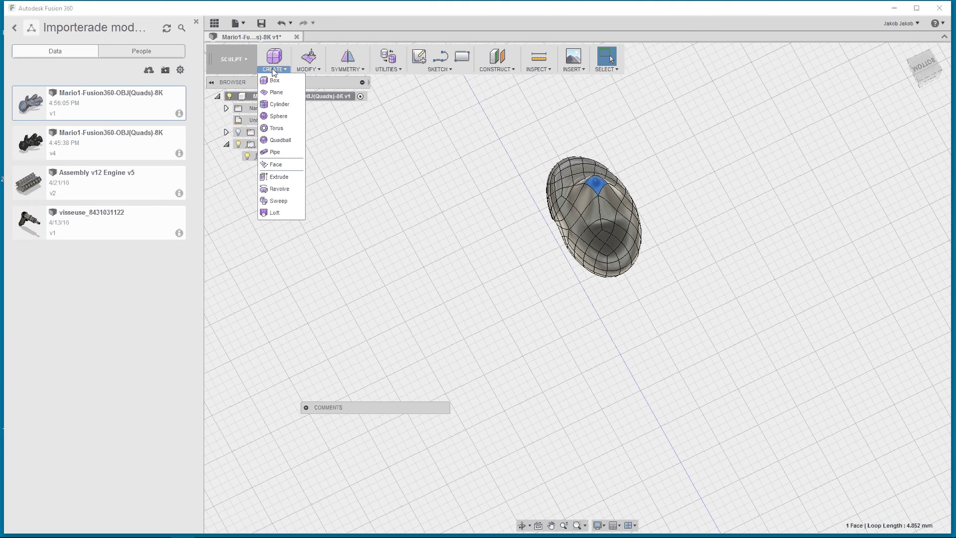
{"action": "left_click", "coordinate": [274, 81]}
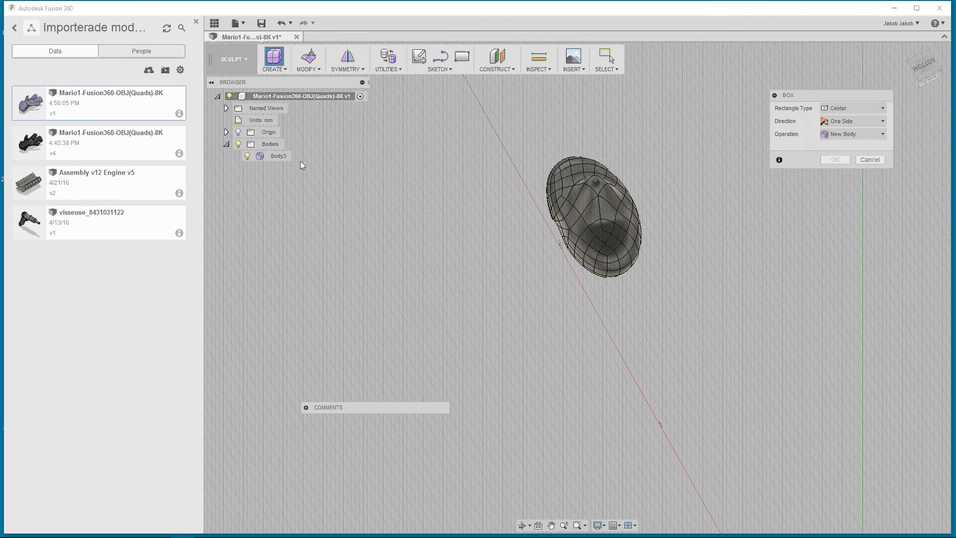
{"action": "left_click", "coordinate": [247, 156]}
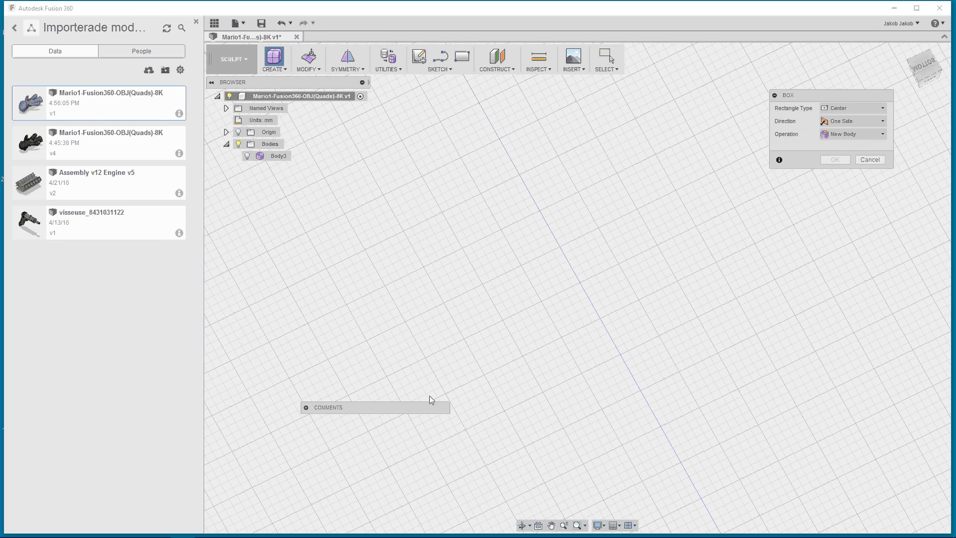
Create a center-based T-Spline box on the vertical XY plane, about 10.95 mm long, 4.18 mm wide and 23.63 mm high.
{"action": "left_click", "coordinate": [590, 334]}
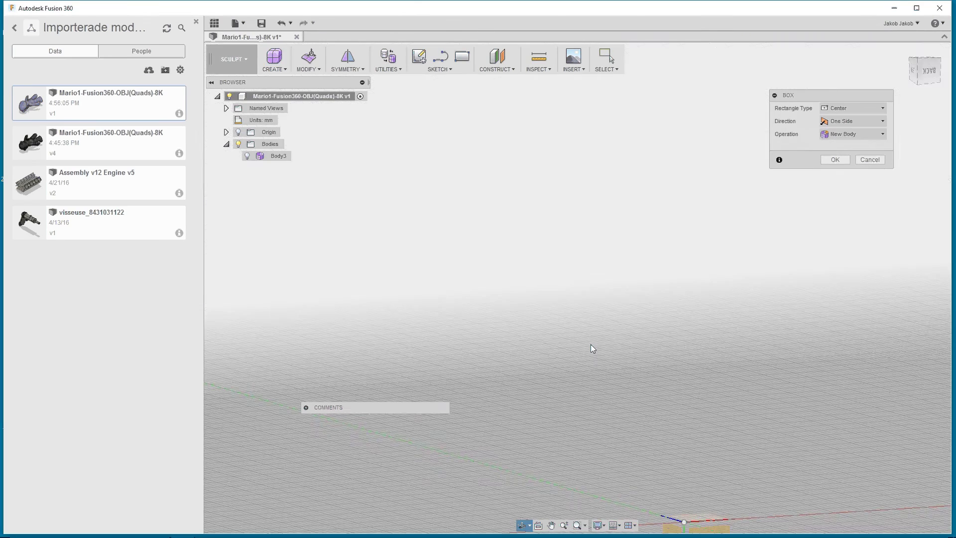
{"action": "left_click", "coordinate": [631, 421]}
{"action": "left_click", "coordinate": [650, 458]}
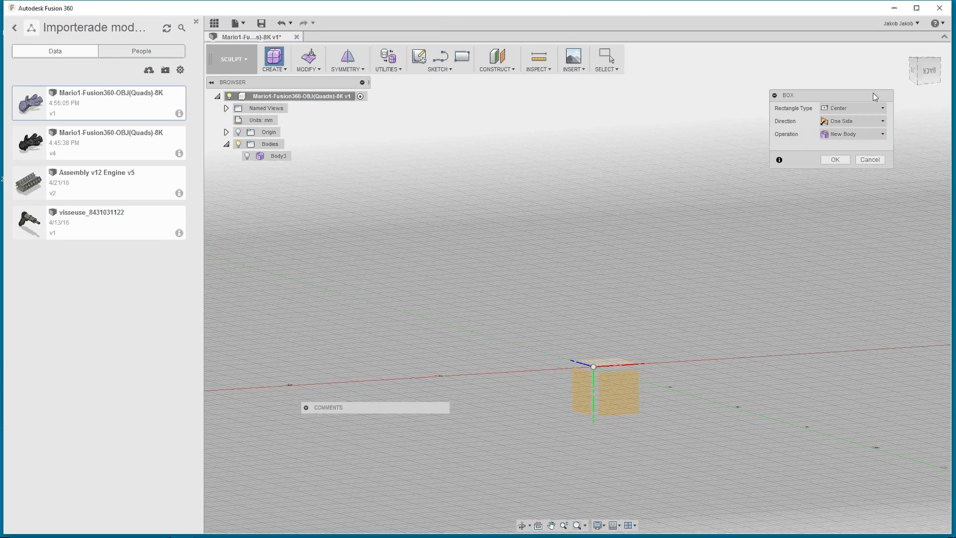
{"action": "left_click", "coordinate": [907, 53]}
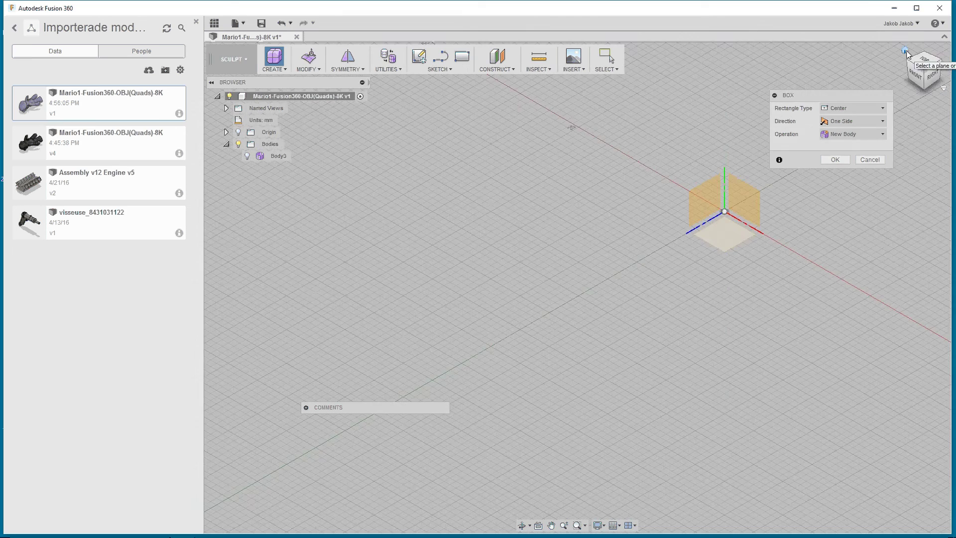
{"action": "left_click", "coordinate": [709, 220]}
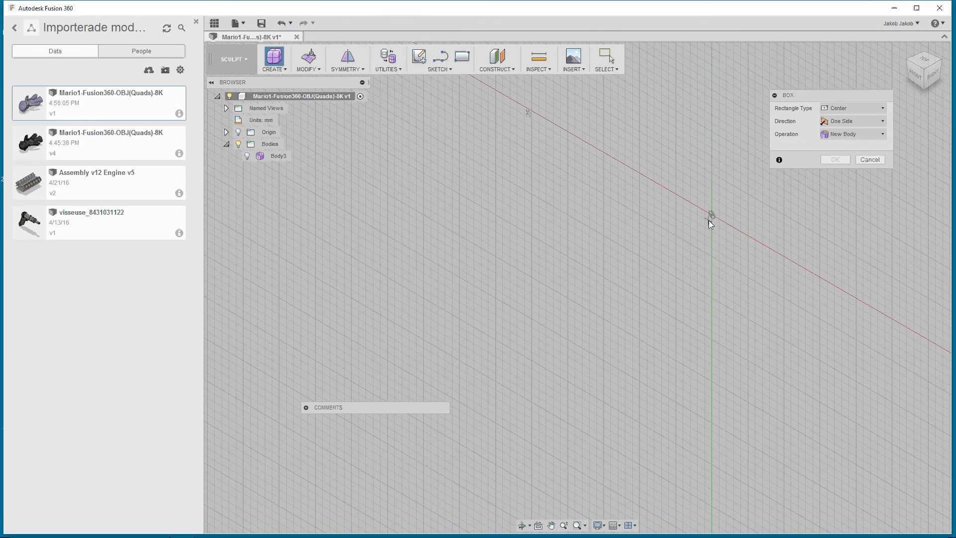
{"action": "left_click", "coordinate": [713, 215]}
{"action": "left_click", "coordinate": [752, 255]}
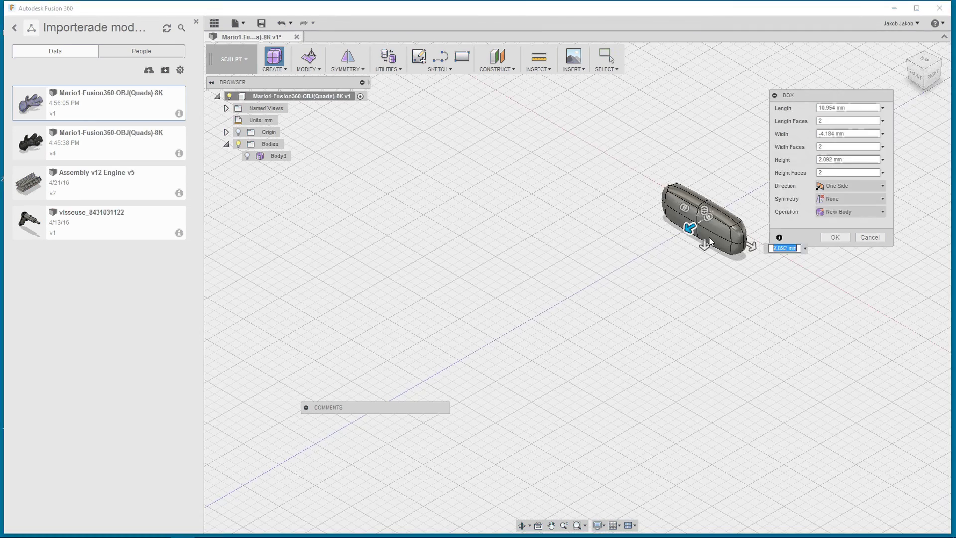
{"action": "left_click", "coordinate": [535, 316]}
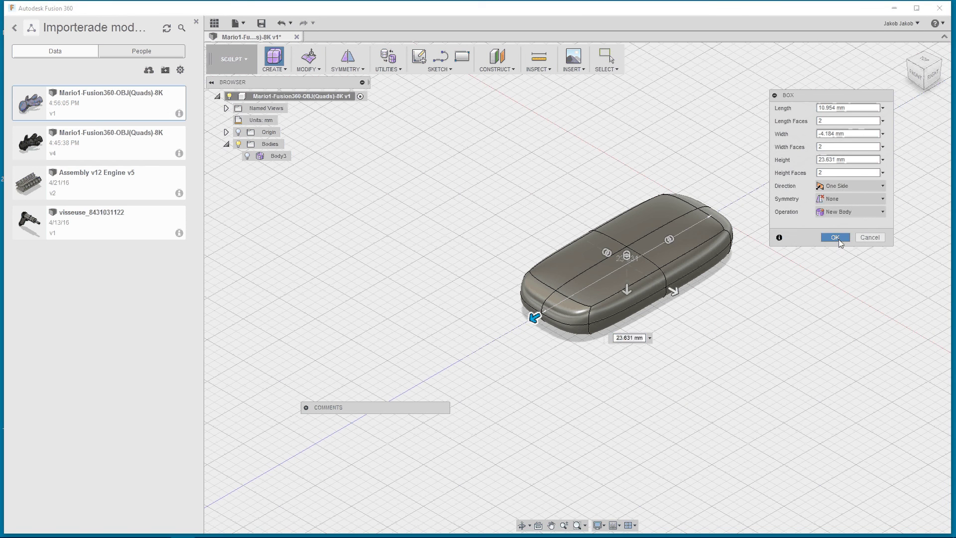
{"action": "left_click", "coordinate": [839, 239]}
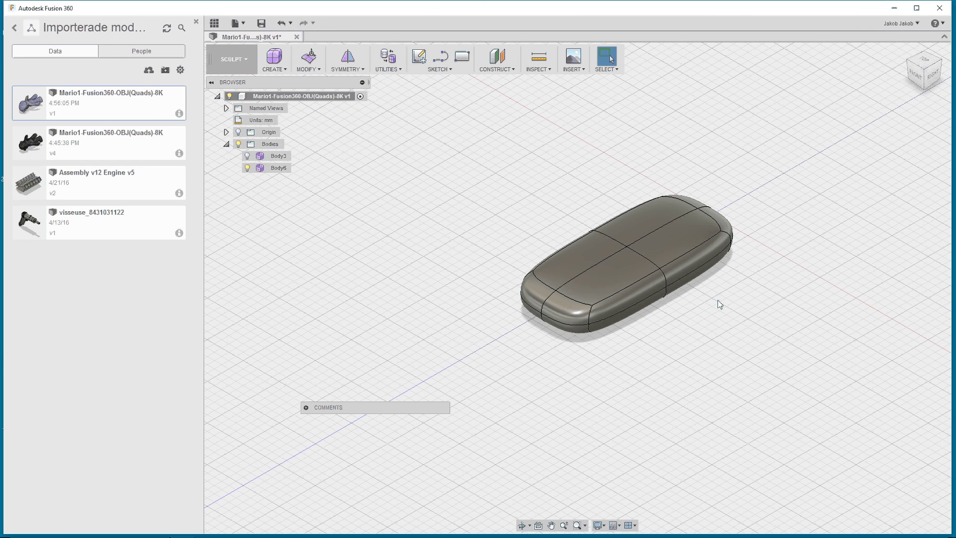
{"action": "middle_click_drag", "start_coordinate": [715, 294], "coordinate": [617, 244], "text": "shift"}
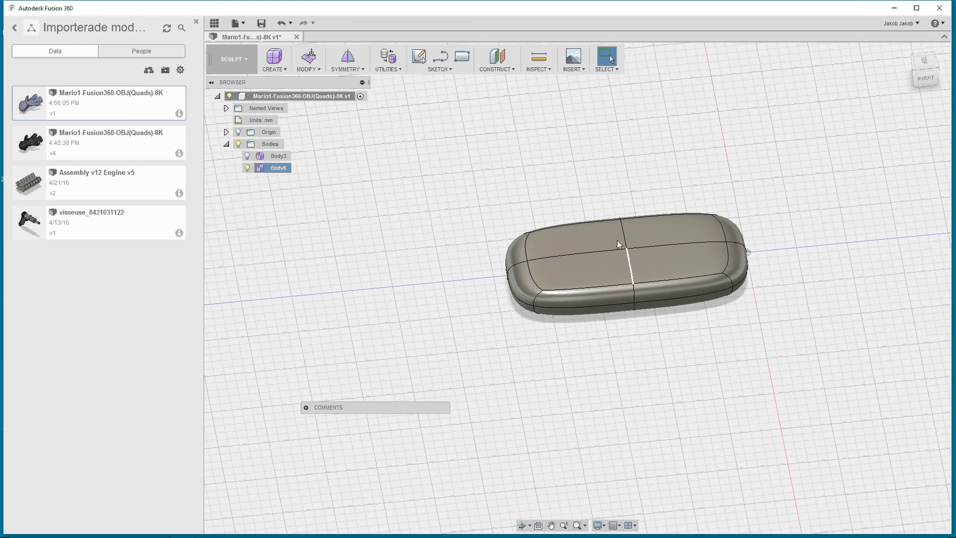
{"action": "left_click", "coordinate": [617, 70]}
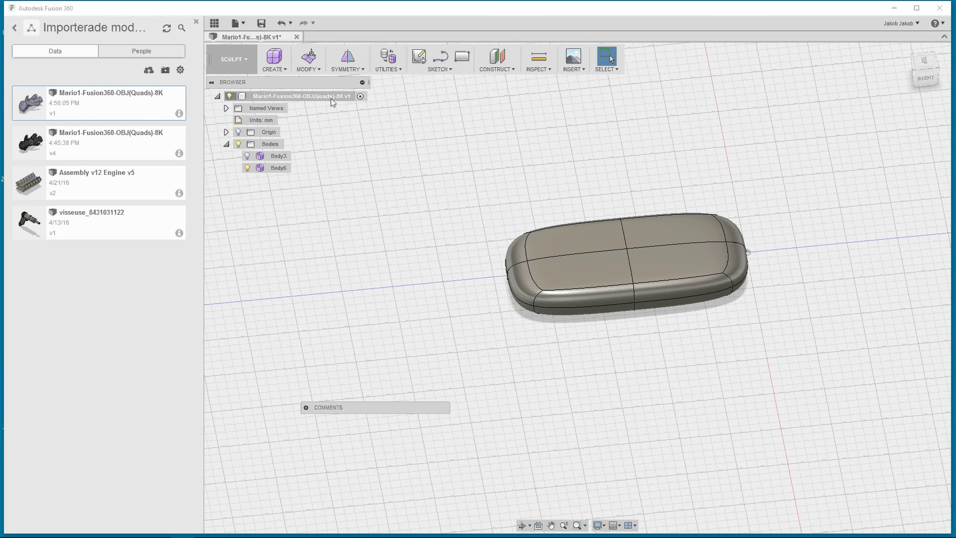
{"action": "left_click", "coordinate": [282, 71]}
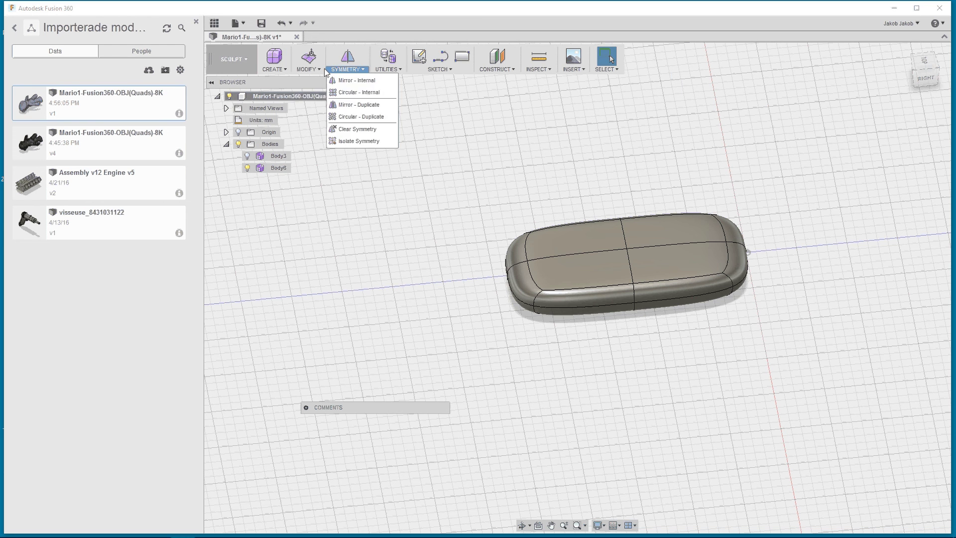
{"action": "mouse_move", "coordinate": [311, 72]}
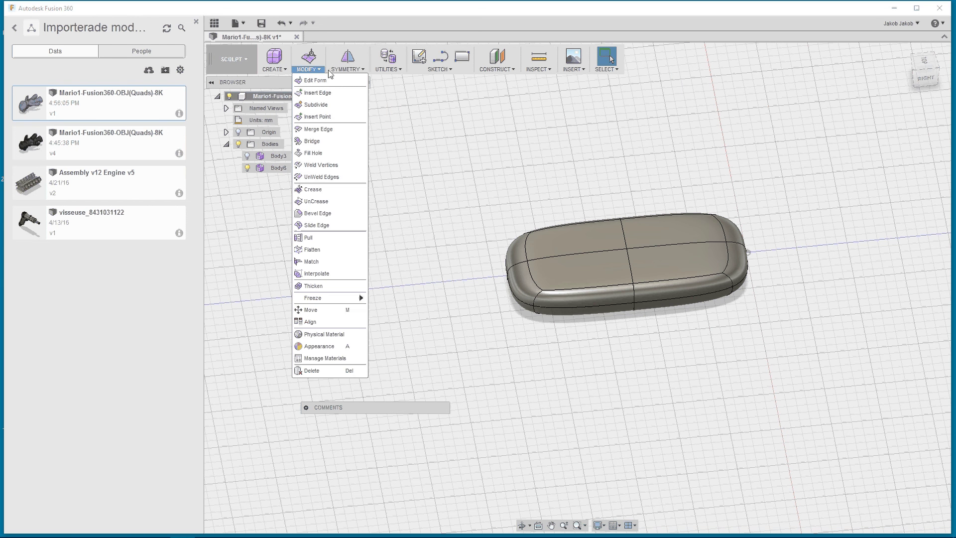
{"action": "mouse_move", "coordinate": [355, 73]}
{"action": "mouse_move", "coordinate": [388, 70]}
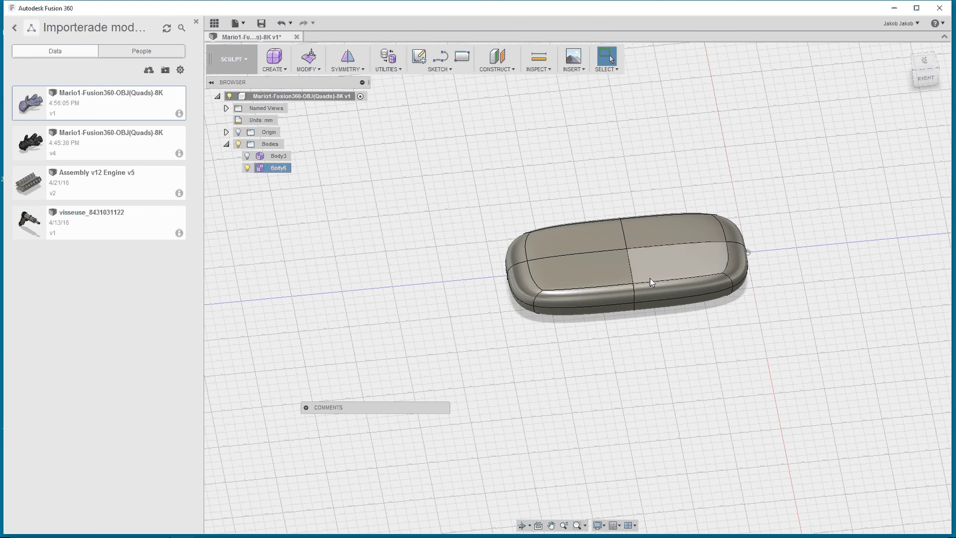
{"action": "left_click", "coordinate": [279, 70]}
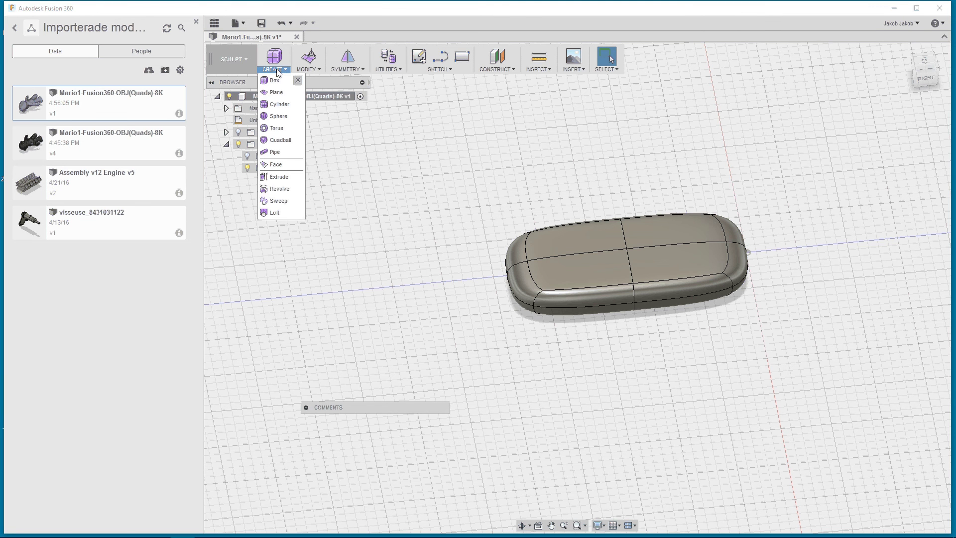
Switch to the Model workspace and look up the Convert command available for the box body Body6.
{"action": "left_click", "coordinate": [232, 60]}
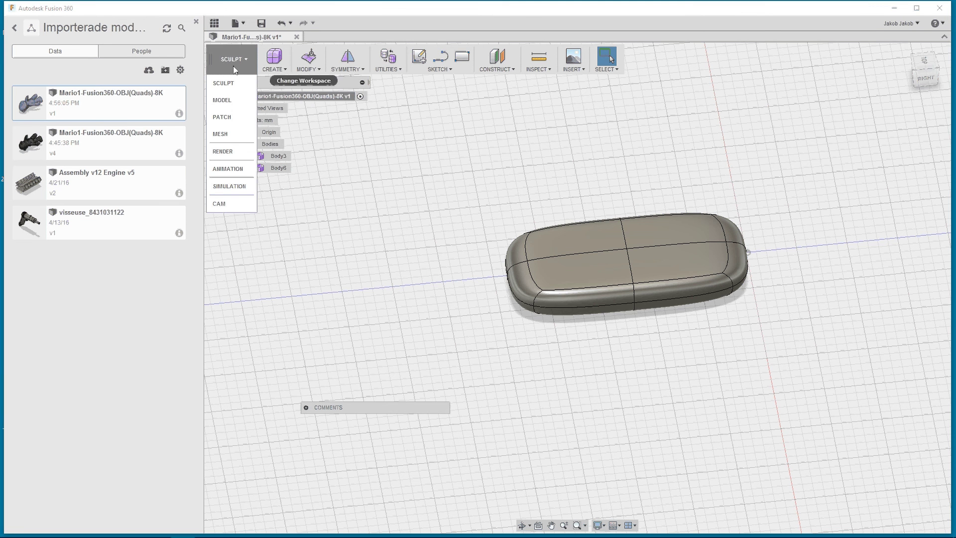
{"action": "left_click", "coordinate": [228, 99]}
{"action": "middle_click_drag", "start_coordinate": [446, 169], "coordinate": [638, 326], "text": "shift"}
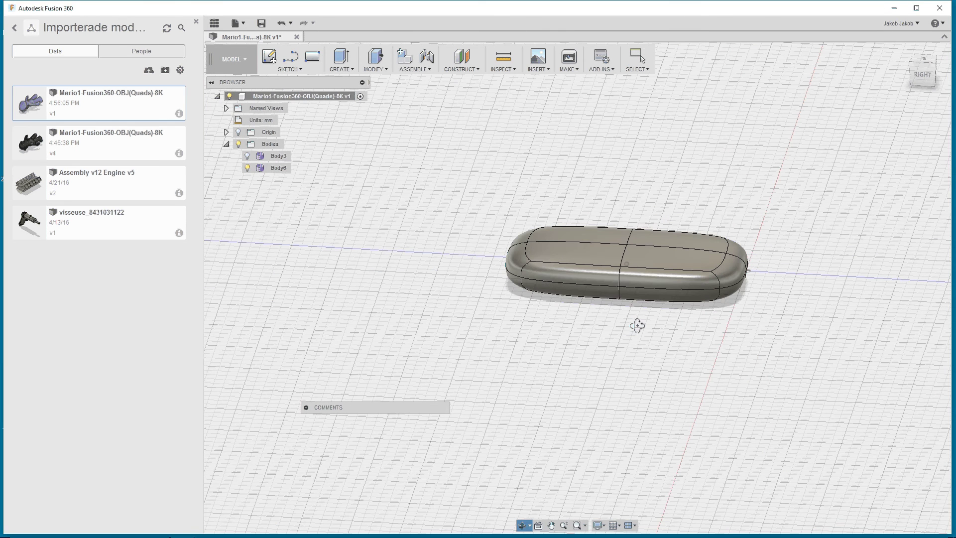
{"action": "key", "text": "Escape"}
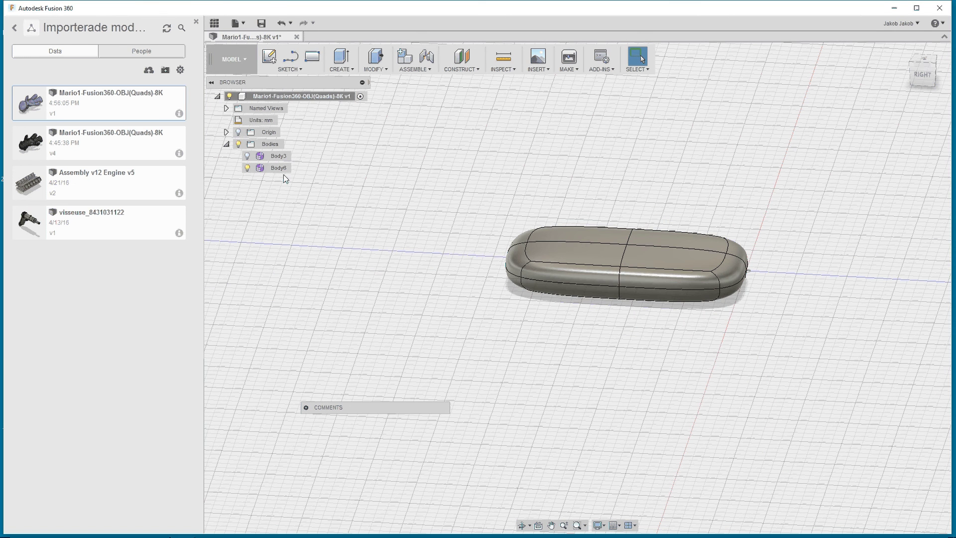
{"action": "right_click", "coordinate": [277, 168]}
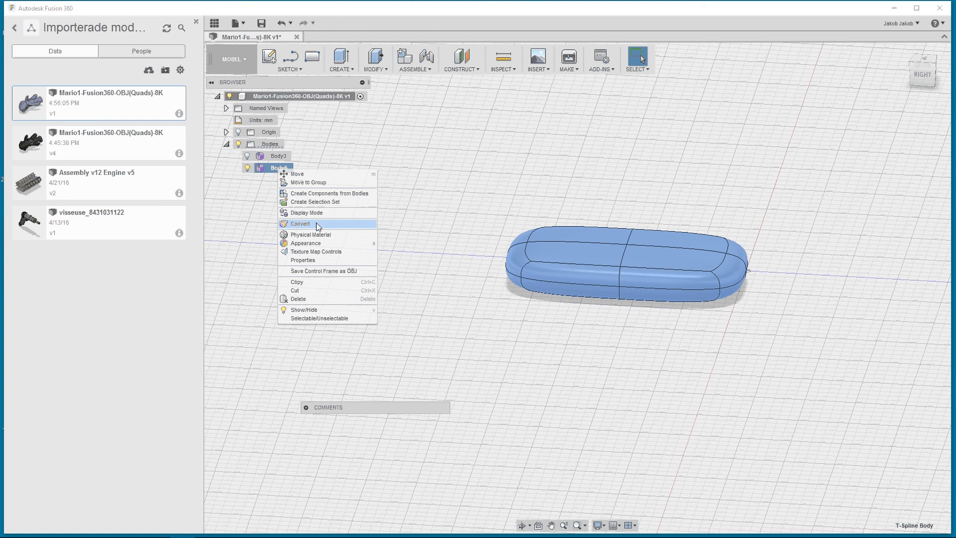
Delete the eye body Body3 and select the box body Body6.
{"action": "left_click", "coordinate": [279, 156]}
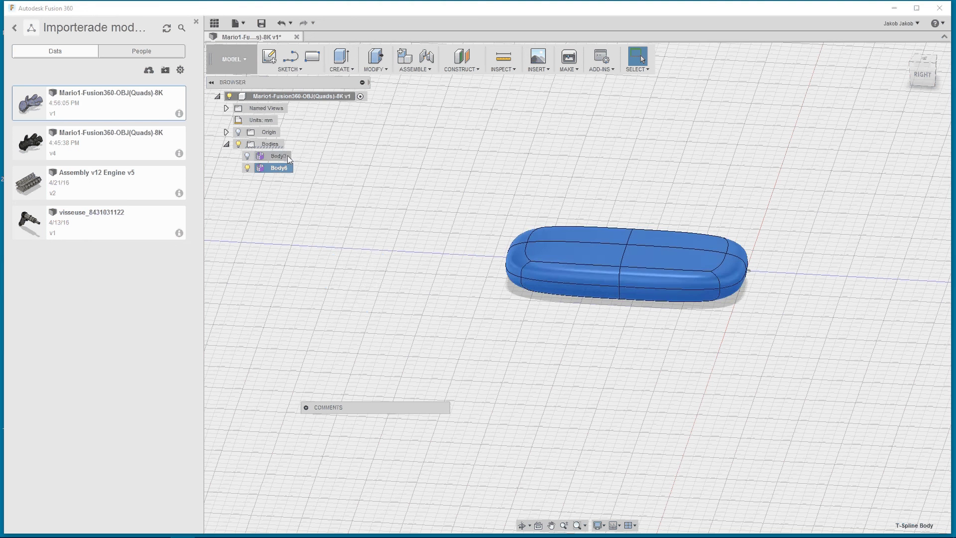
{"action": "left_click", "coordinate": [280, 157]}
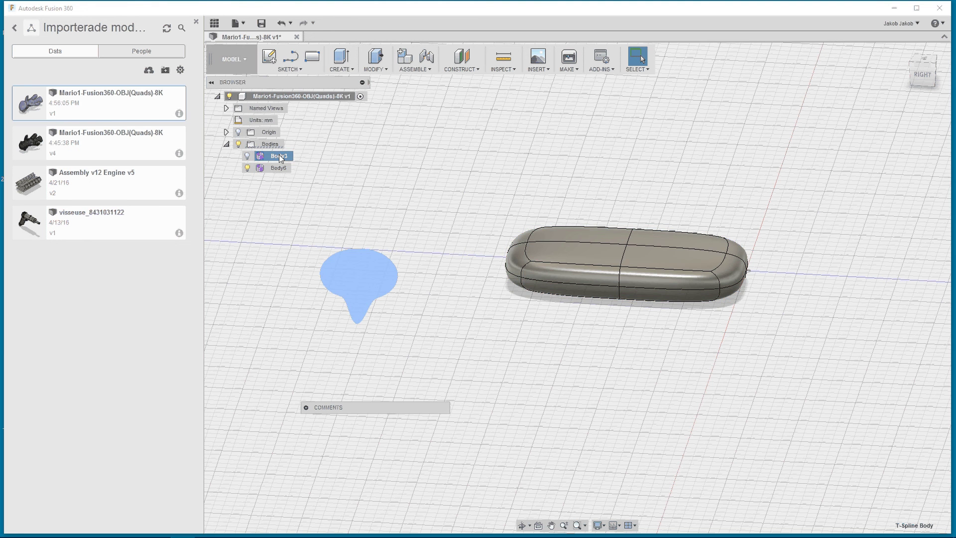
{"action": "key", "text": "Delete"}
{"action": "left_click", "coordinate": [282, 157]}
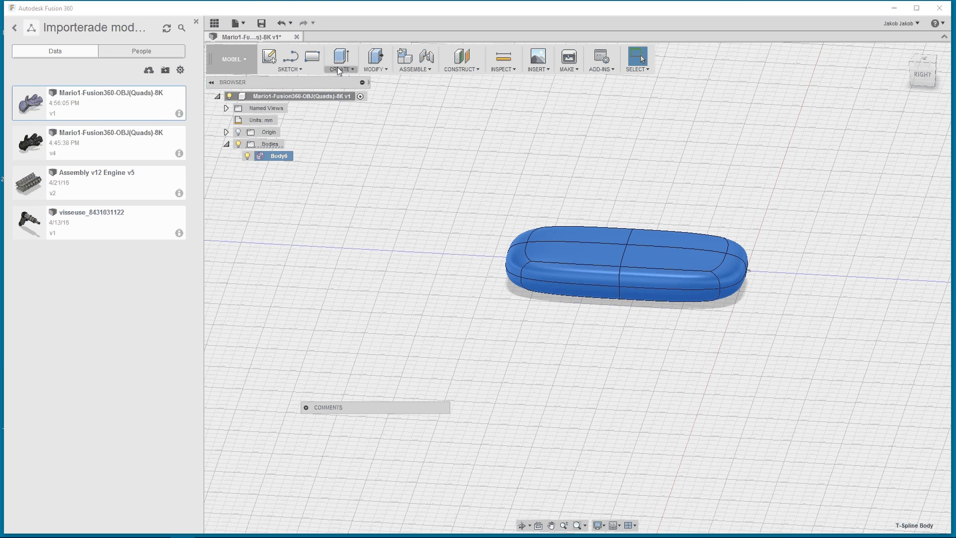
Return to the Sculpt workspace and clear the selection of the box body.
{"action": "left_click", "coordinate": [232, 60]}
{"action": "left_click", "coordinate": [235, 84]}
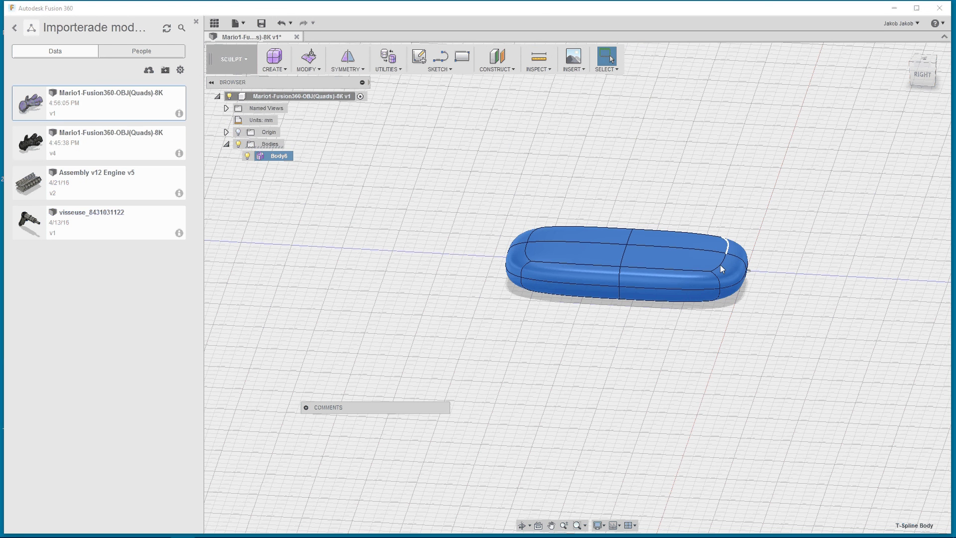
{"action": "middle_click_drag", "start_coordinate": [720, 264], "coordinate": [679, 320], "text": "shift"}
{"action": "left_click", "coordinate": [504, 238]}
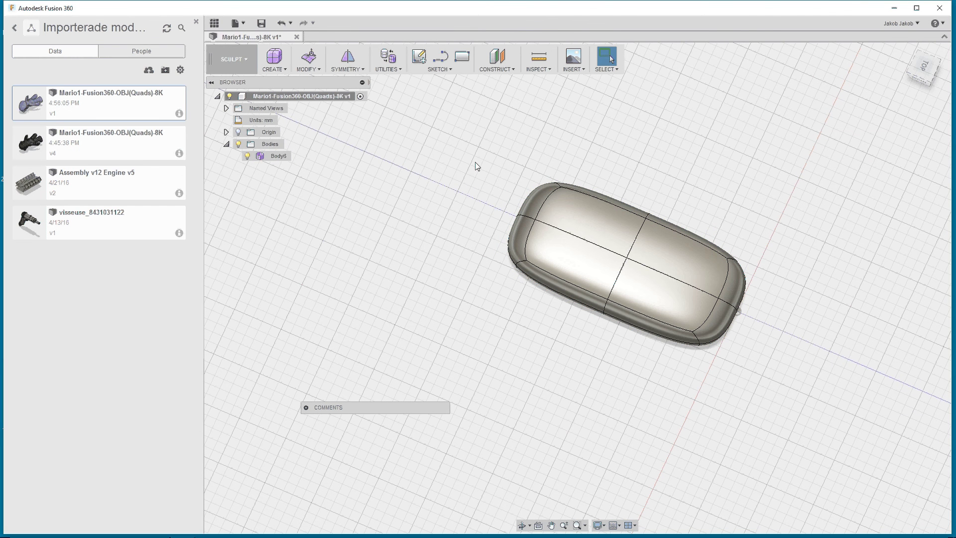
{"action": "left_click", "coordinate": [495, 70]}
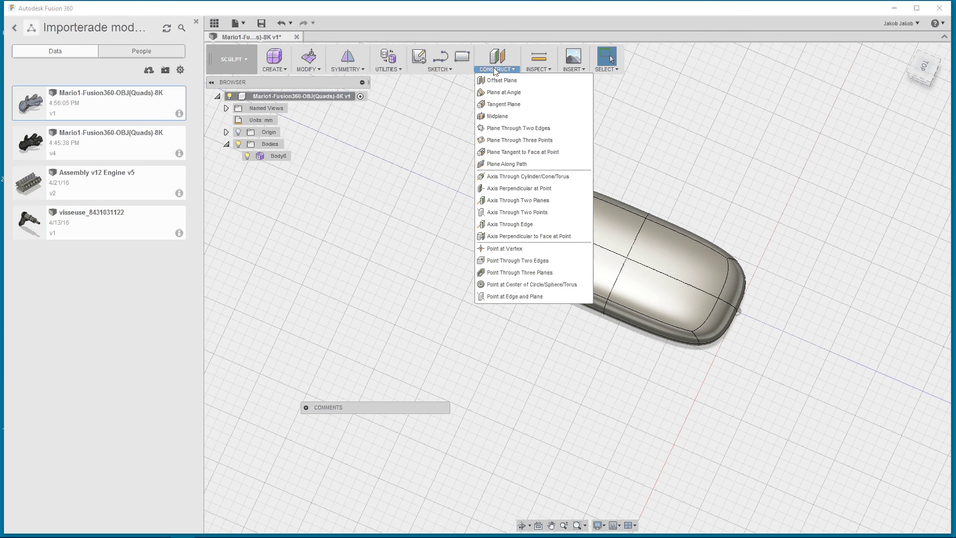
{"action": "left_click", "coordinate": [495, 70]}
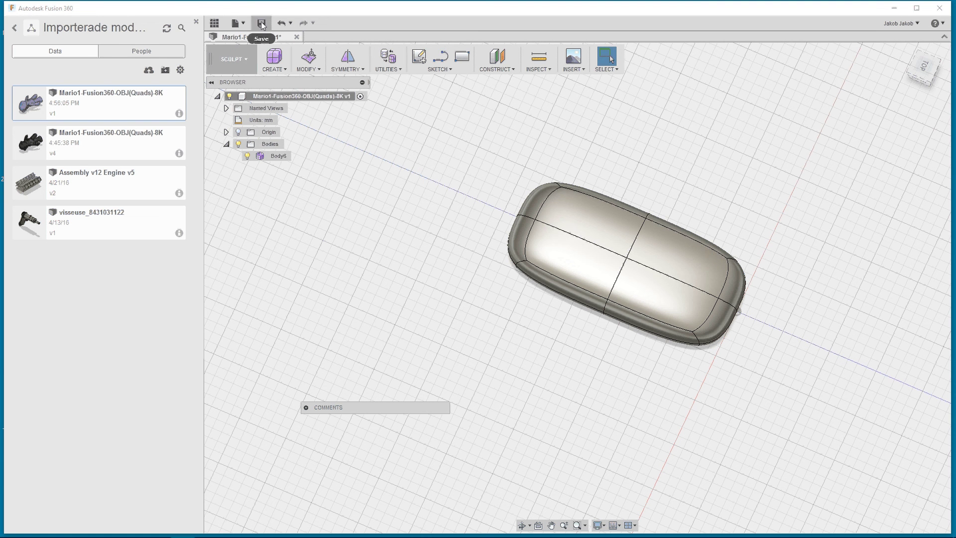
Create a new design, add an empty form to it and finish the form.
{"action": "left_click", "coordinate": [241, 25]}
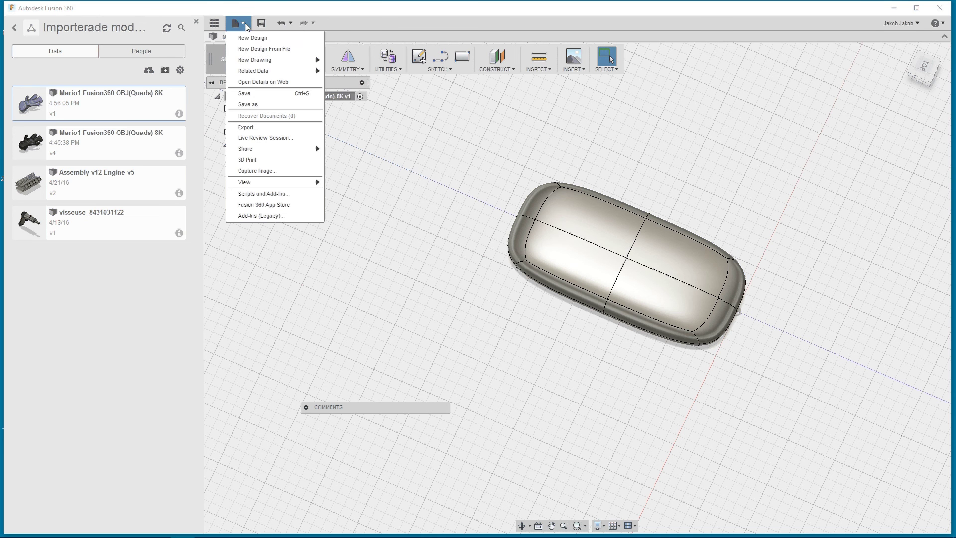
{"action": "left_click", "coordinate": [259, 36]}
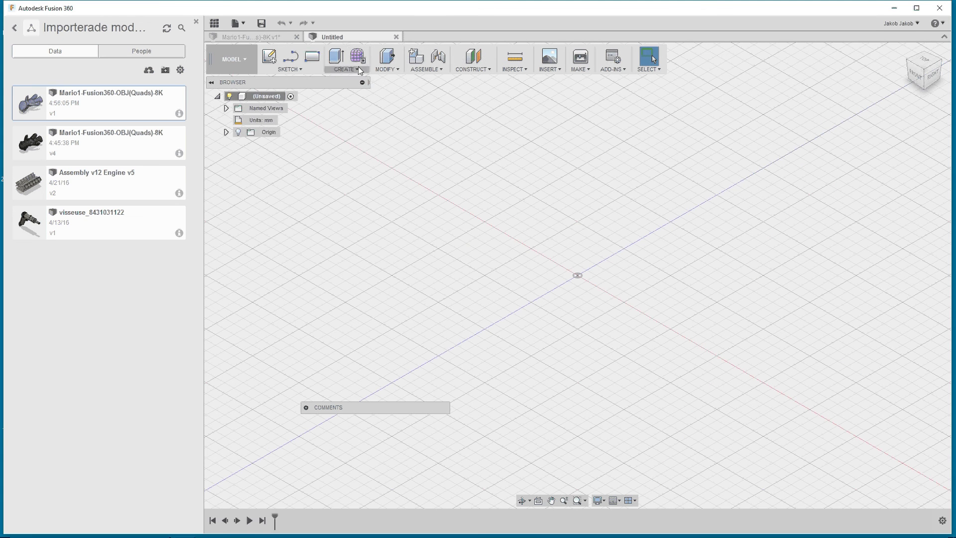
{"action": "left_click", "coordinate": [238, 59]}
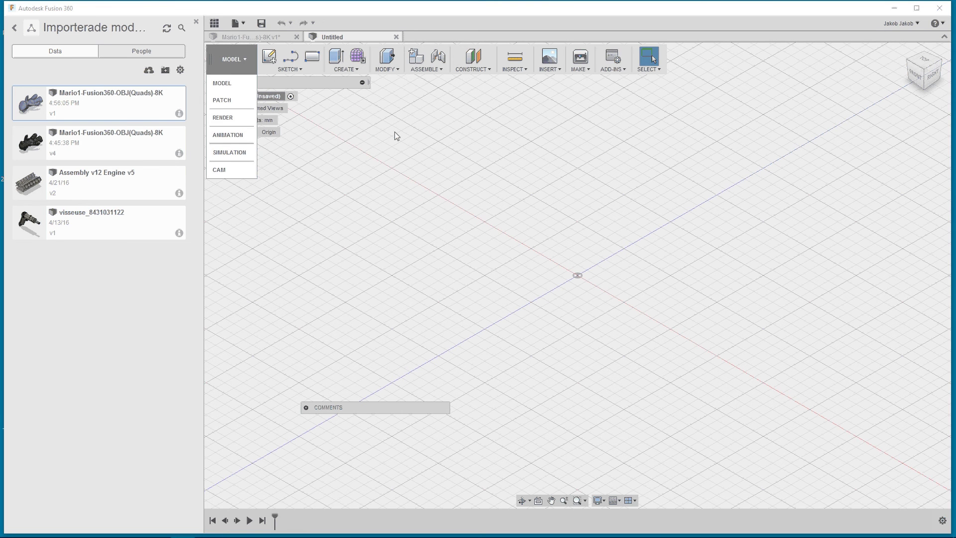
{"action": "left_click", "coordinate": [402, 103]}
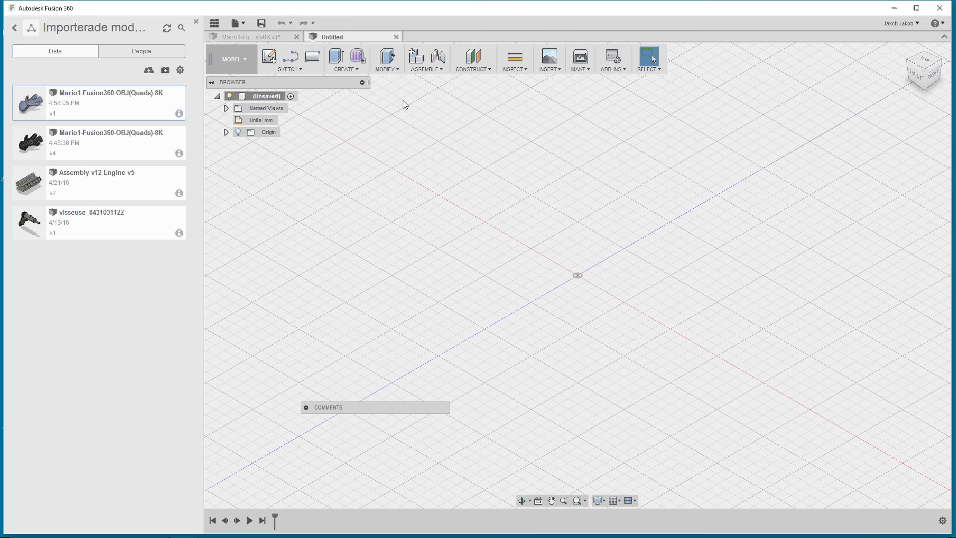
{"action": "left_click", "coordinate": [358, 56]}
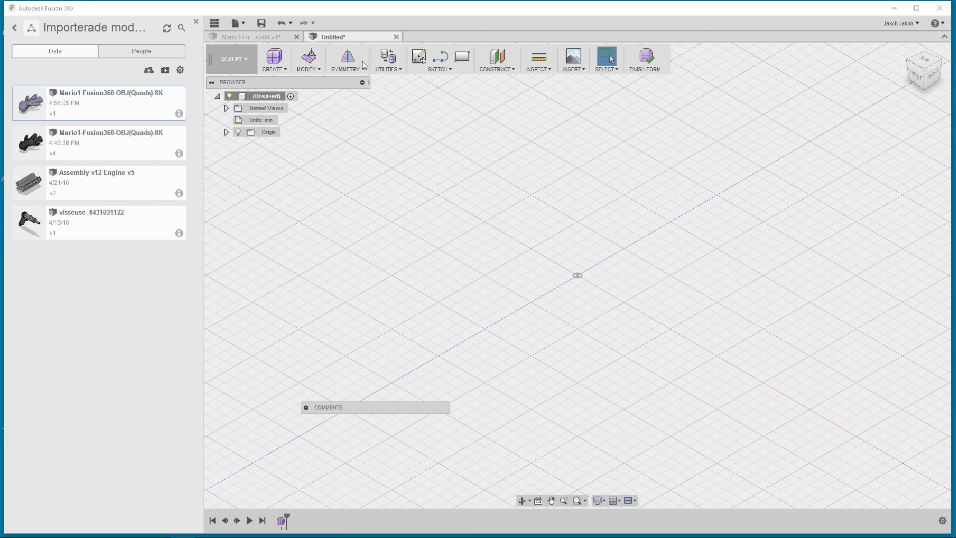
{"action": "left_click", "coordinate": [648, 58]}
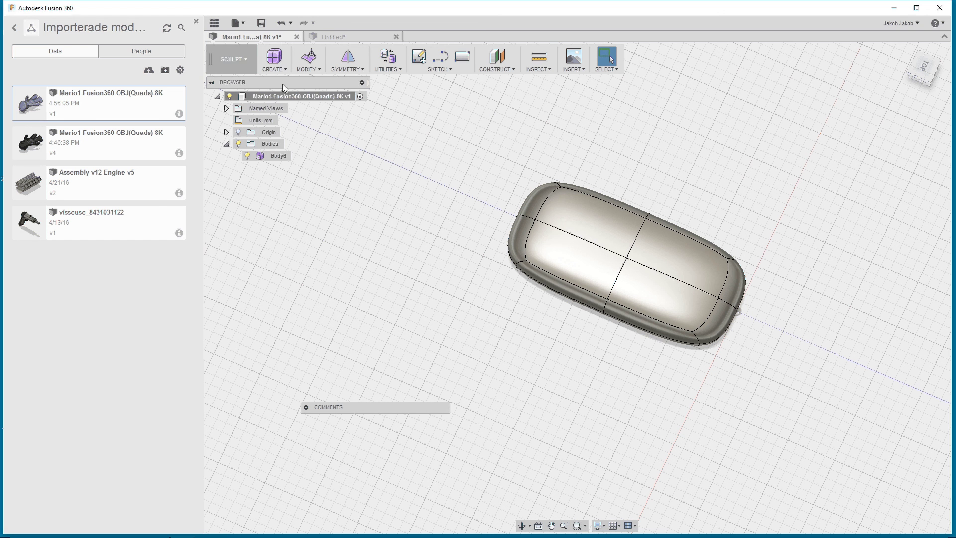
Go back to the Mario1-Fusion360-OBJ(Quads)-8K design and choose the Sculpt workspace.
{"action": "left_click", "coordinate": [232, 60]}
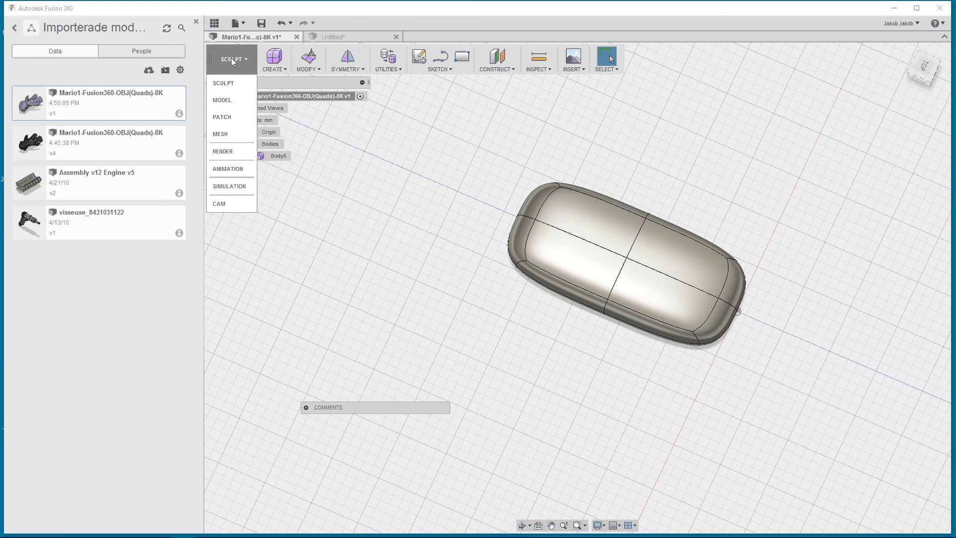
{"action": "left_click", "coordinate": [231, 84]}
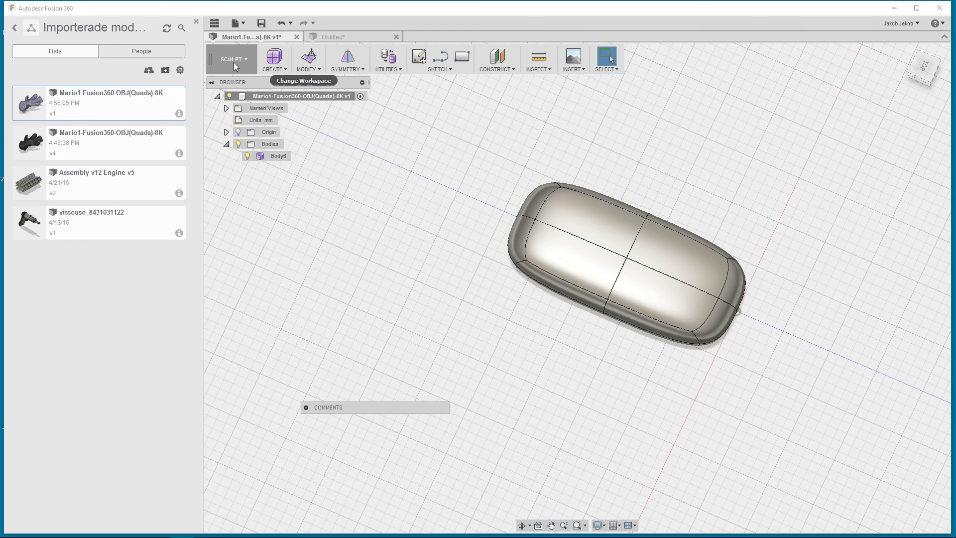
{"action": "left_click", "coordinate": [225, 60]}
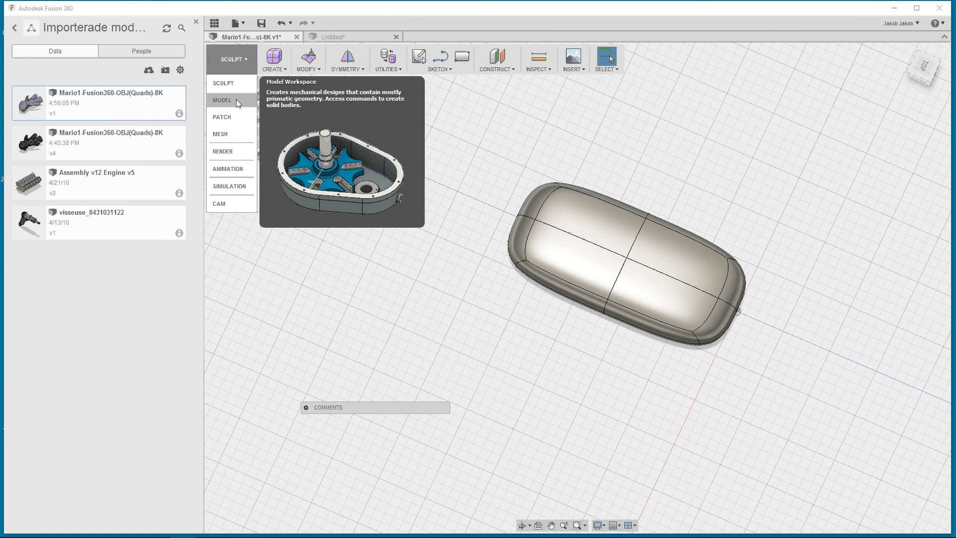
{"action": "left_click", "coordinate": [231, 58]}
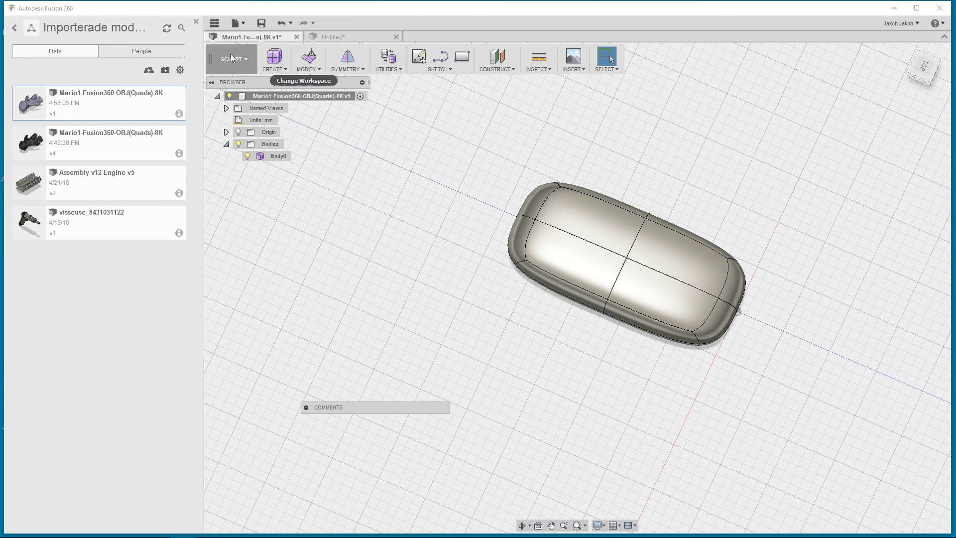
In the untitled design, create a T-Spline box centred on the origin of the ground plane, about 56 x 11 mm and 31 mm high.
{"action": "left_click", "coordinate": [338, 37]}
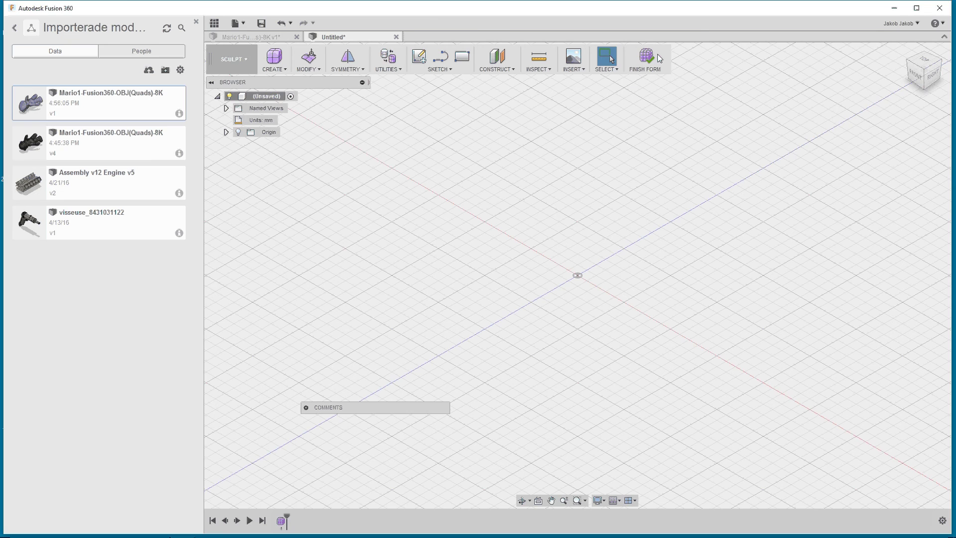
{"action": "left_click", "coordinate": [281, 59]}
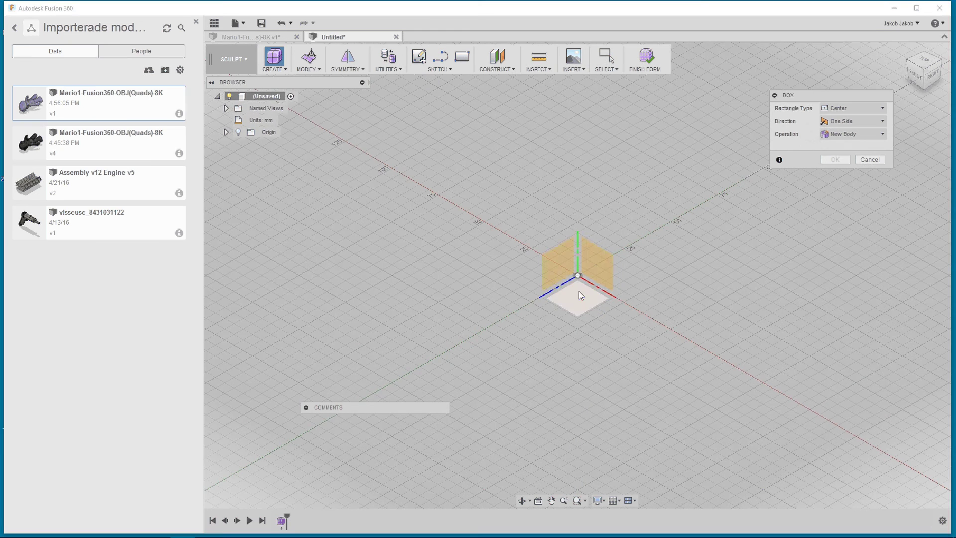
{"action": "left_click", "coordinate": [578, 291]}
{"action": "left_click", "coordinate": [578, 277]}
{"action": "left_click", "coordinate": [620, 311]}
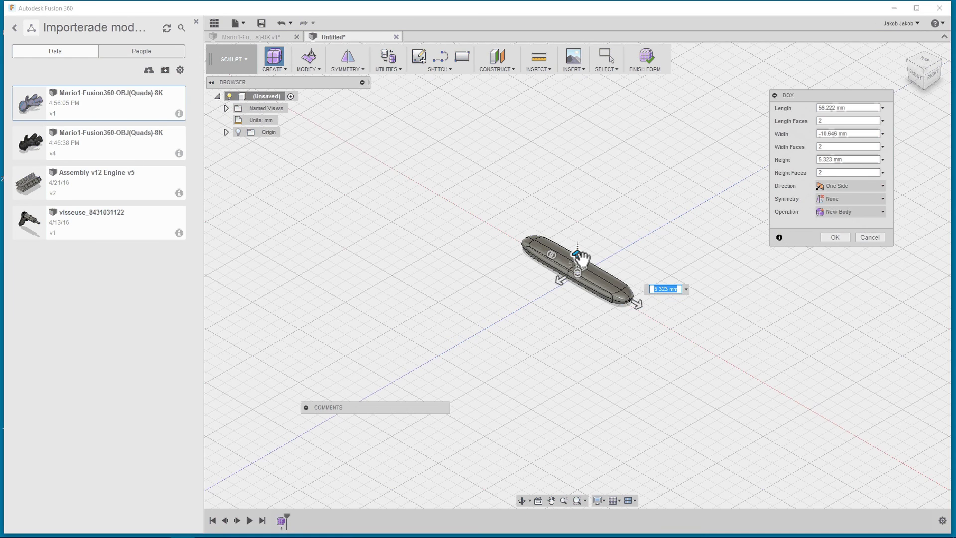
{"action": "left_click_drag", "start_coordinate": [582, 258], "coordinate": [578, 200]}
{"action": "left_click", "coordinate": [836, 237]}
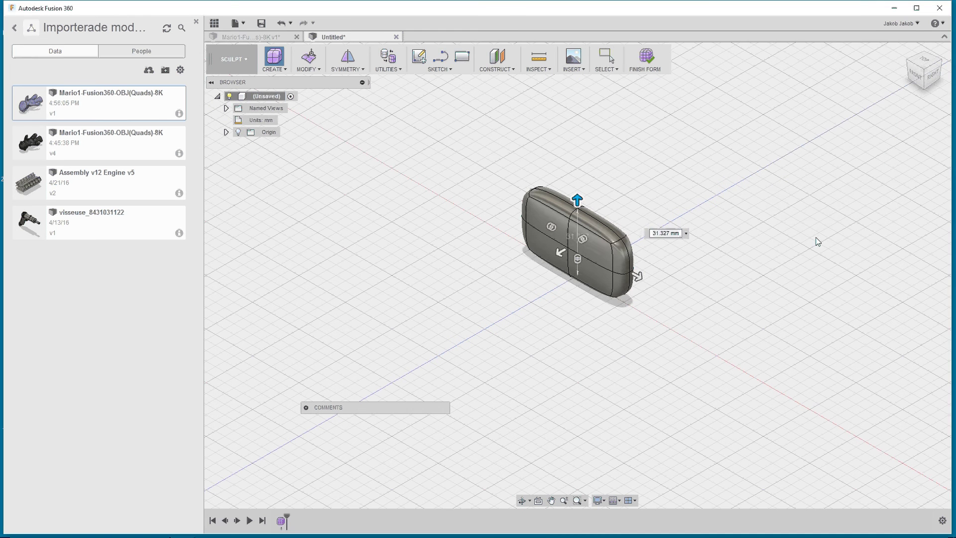
Finish the form, select the resulting box body in the browser to inspect it from several sides, and clear the selection.
{"action": "left_click", "coordinate": [660, 51]}
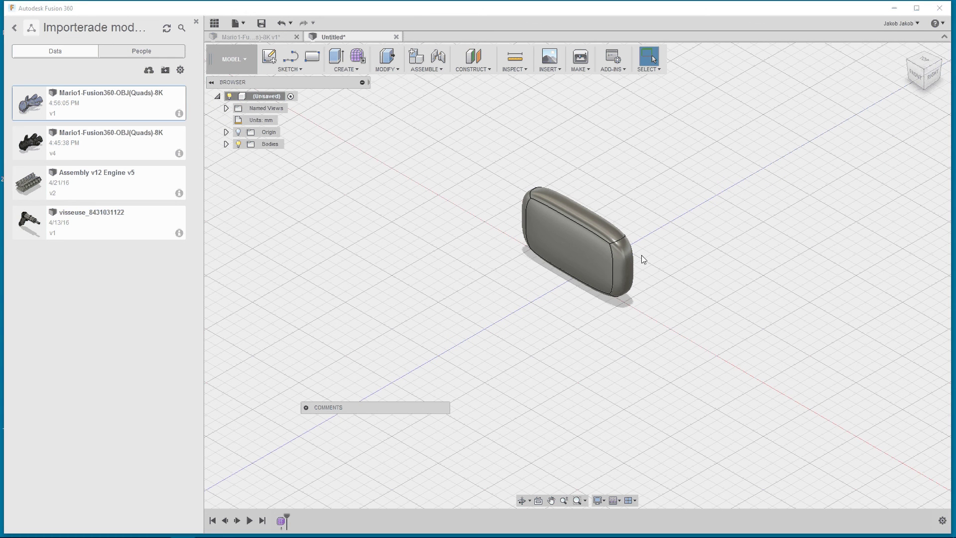
{"action": "middle_click_drag", "start_coordinate": [641, 258], "coordinate": [570, 187], "text": "shift"}
{"action": "key", "text": "Escape"}
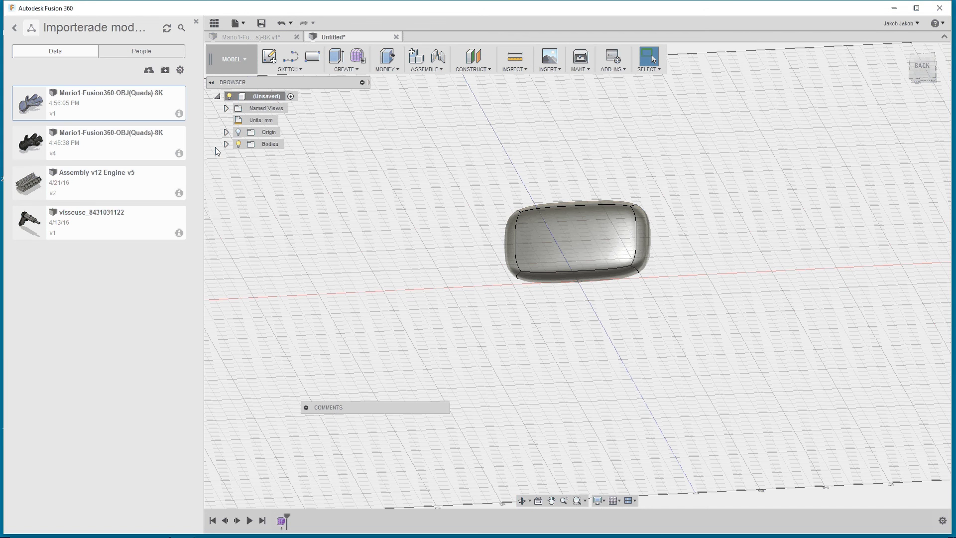
{"action": "left_click", "coordinate": [226, 144]}
{"action": "left_click", "coordinate": [273, 156]}
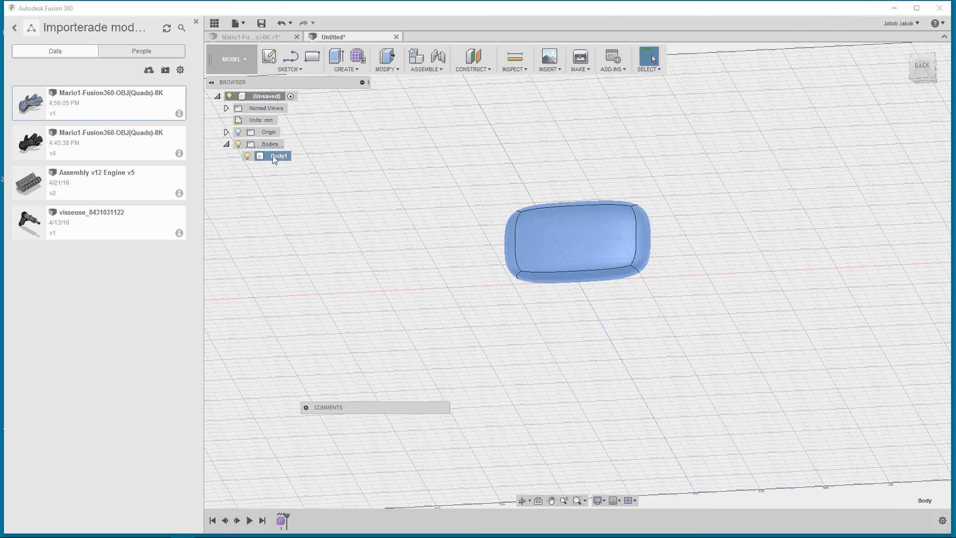
{"action": "middle_click_drag", "start_coordinate": [645, 297], "coordinate": [553, 228], "text": "shift"}
{"action": "left_click", "coordinate": [651, 301]}
{"action": "key", "text": "Escape"}
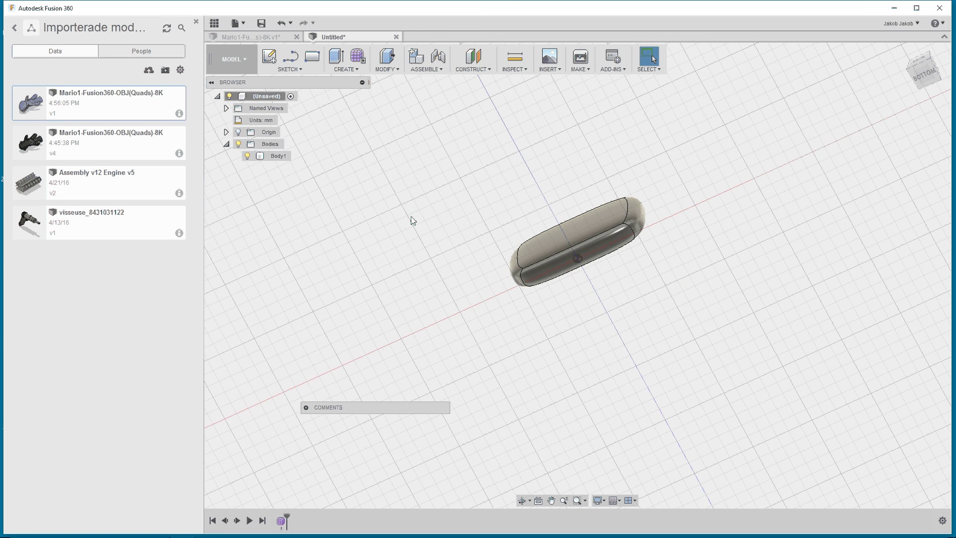
Compare the T-Spline box in the Mario1-Fusion360-OBJ(Quads)-8K v1 design with the finished box body in the untitled design.
{"action": "left_click", "coordinate": [256, 37]}
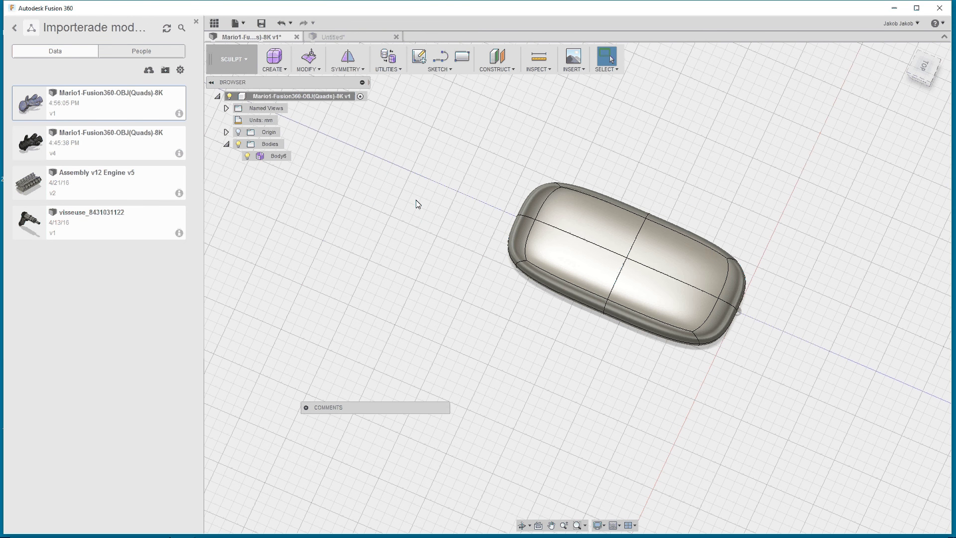
{"action": "middle_click_drag", "start_coordinate": [427, 202], "coordinate": [482, 230], "text": "shift"}
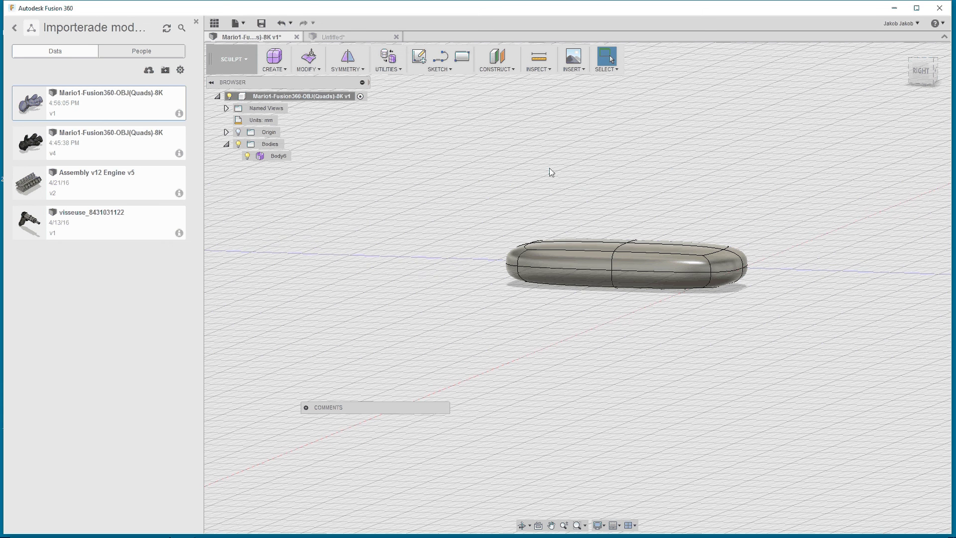
{"action": "middle_click_drag", "start_coordinate": [550, 172], "coordinate": [500, 192], "text": "shift"}
{"action": "key", "text": "Escape"}
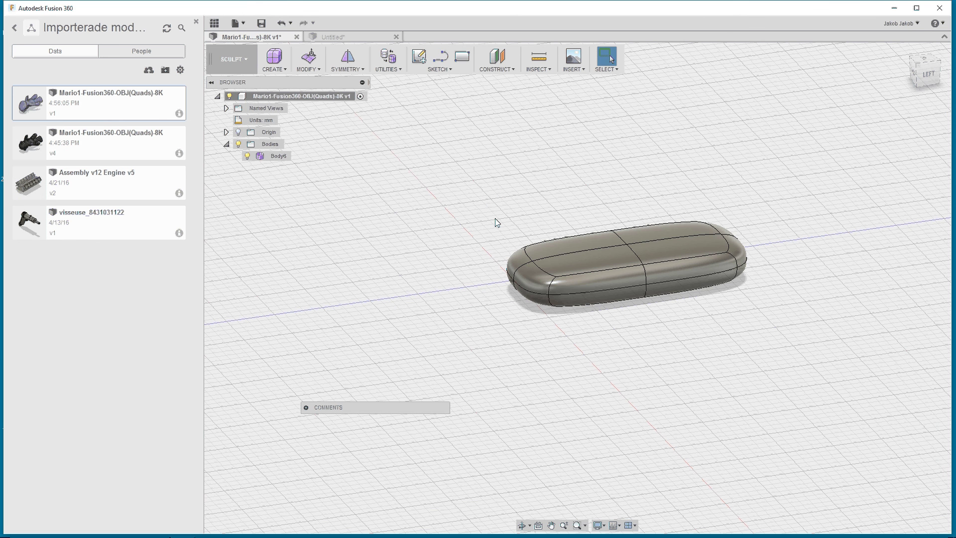
{"action": "left_click", "coordinate": [347, 37]}
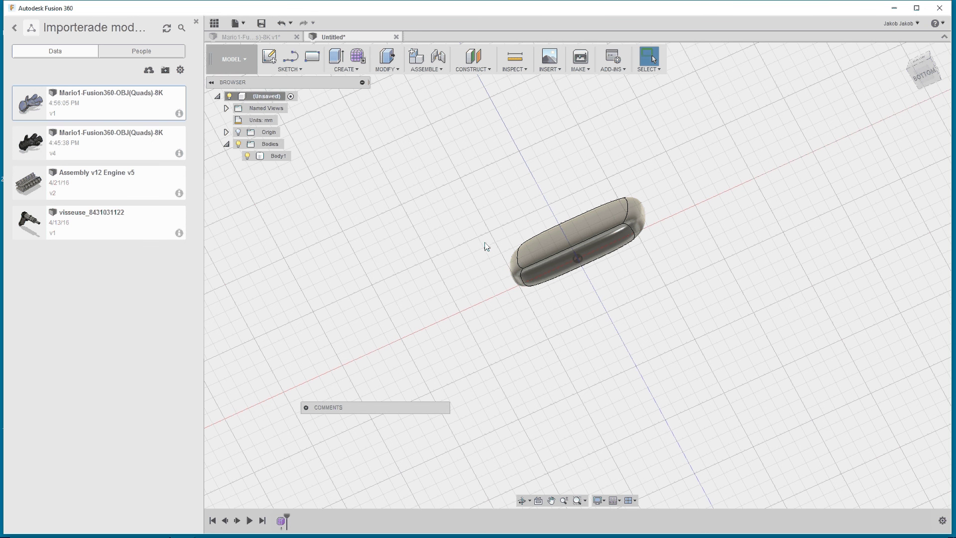
{"action": "left_click", "coordinate": [253, 37]}
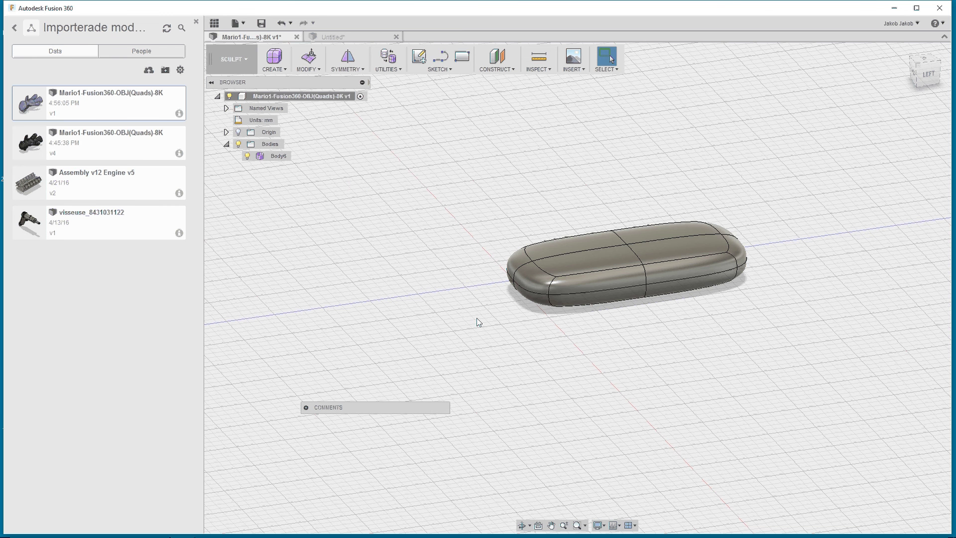
{"action": "middle_click_drag", "start_coordinate": [523, 333], "coordinate": [462, 437], "text": "shift"}
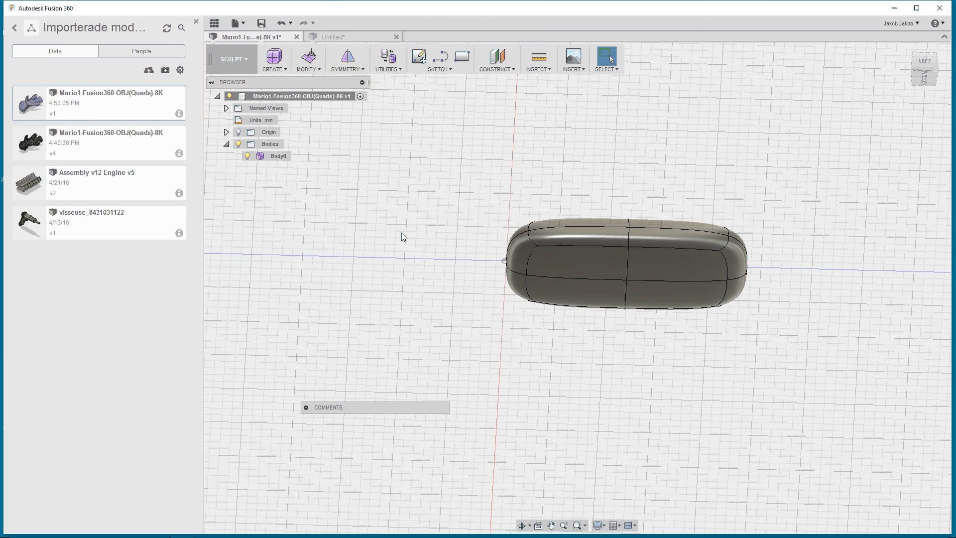
Open version v4 of the Mario1-Fusion360-OBJ(Quads)-8K design and view the Mario figure from behind.
{"action": "double_click", "coordinate": [96, 143]}
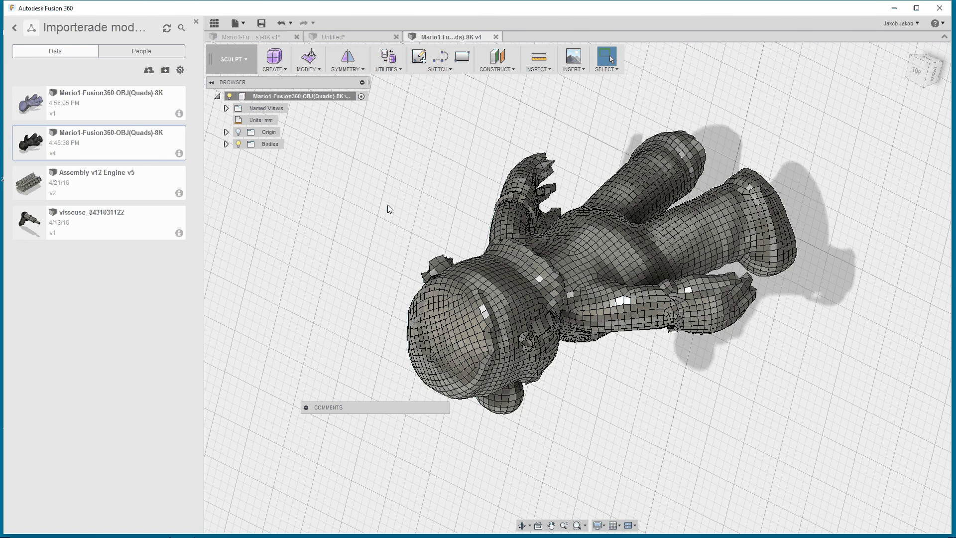
{"action": "mouse_move", "coordinate": [544, 387]}
{"action": "middle_mouse_down", "text": "shift"}
{"action": "mouse_move", "coordinate": [576, 319]}
{"action": "mouse_move", "coordinate": [473, 361]}
{"action": "mouse_move", "coordinate": [537, 368]}
{"action": "mouse_move", "coordinate": [436, 371]}
{"action": "mouse_move", "coordinate": [476, 385]}
{"action": "middle_mouse_up", "text": "shift"}
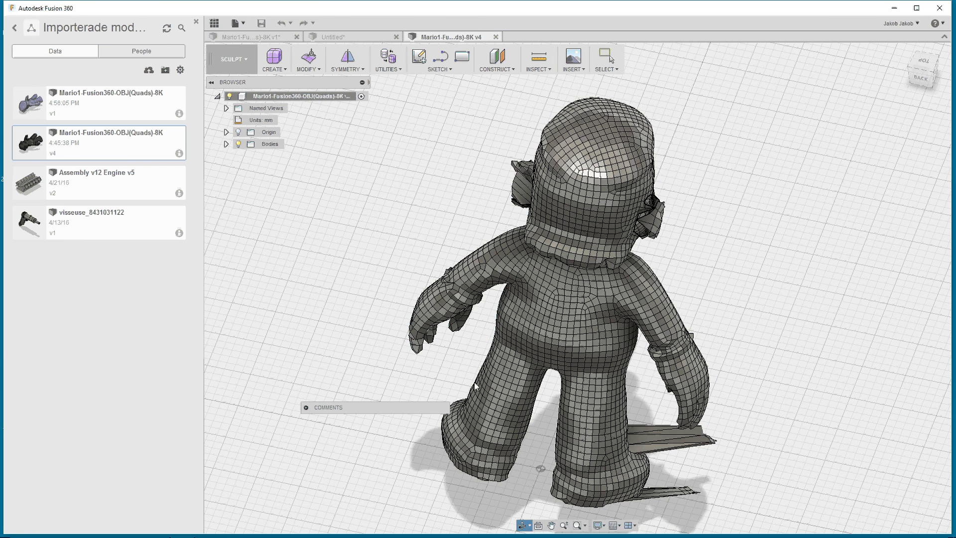
{"action": "key", "text": "Escape"}
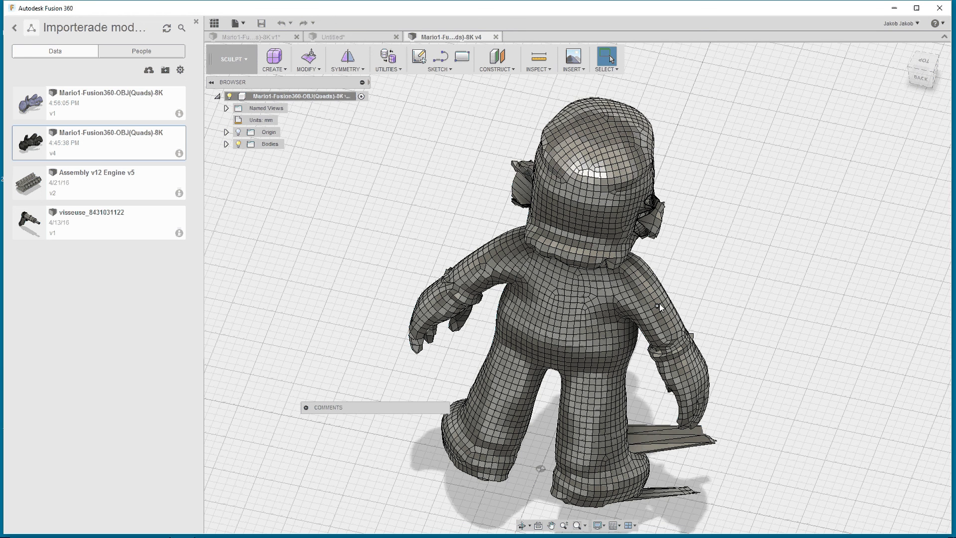